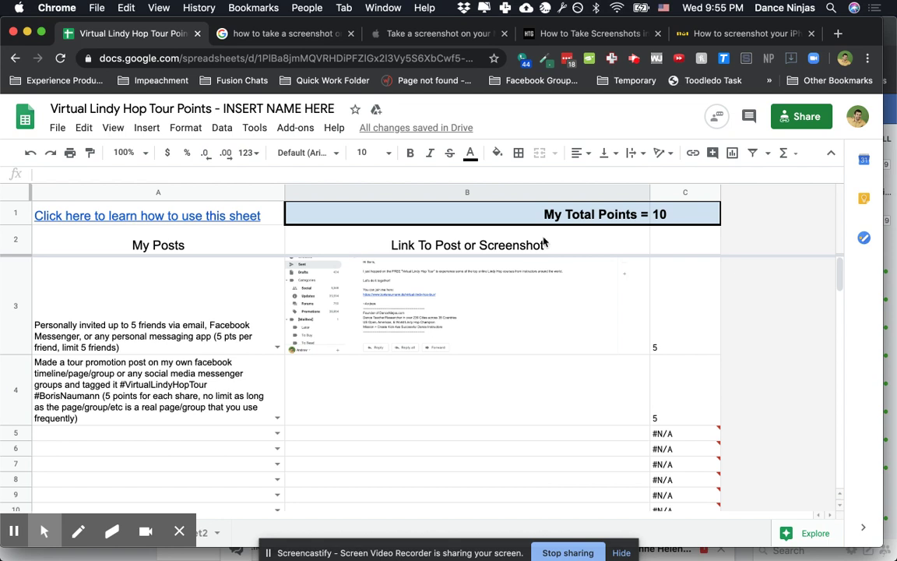
- Insert the image "Screen Shot 2020-04-22 at 8.54.59 PM" from Downloads into cell B4, beside the tour promotion post entry
{"action": "left_click", "coordinate": [424, 389]}
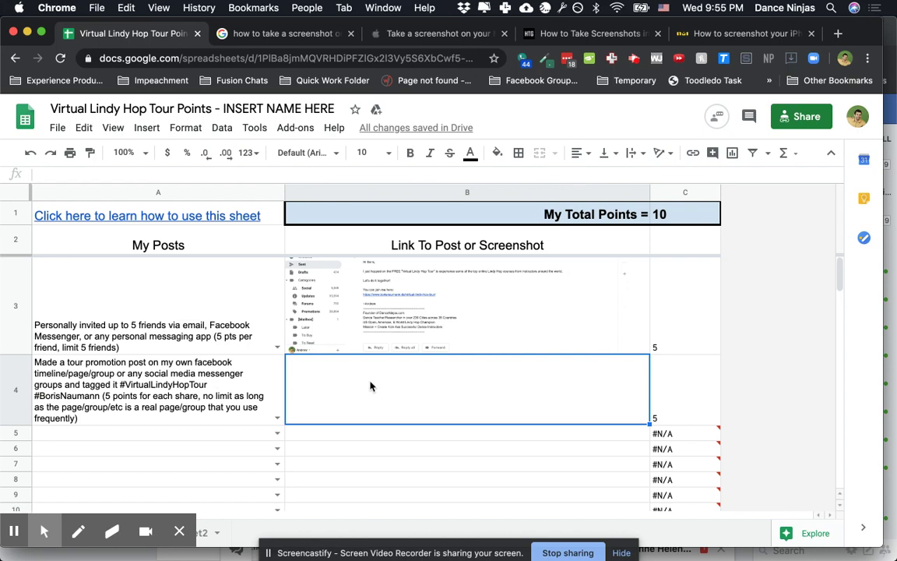
{"action": "left_click", "coordinate": [147, 128]}
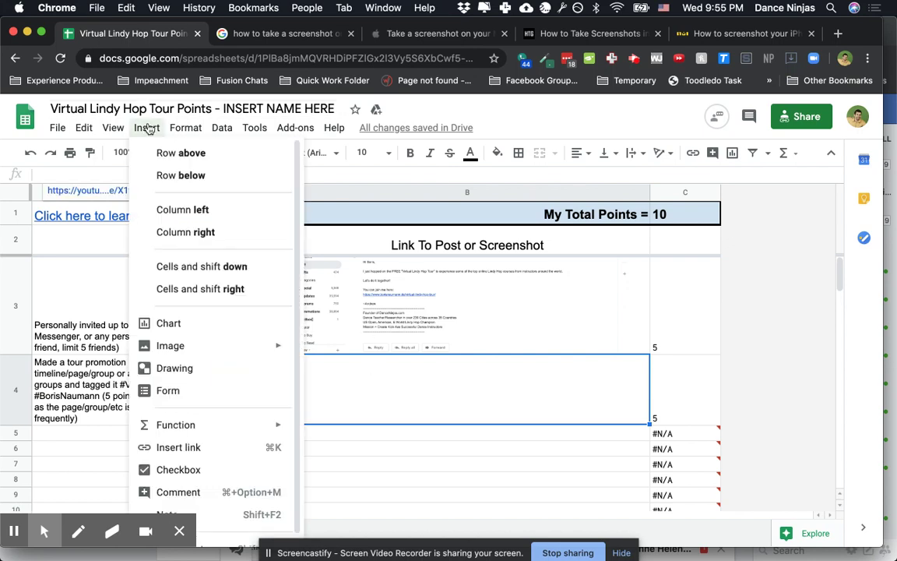
{"action": "mouse_move", "coordinate": [174, 345]}
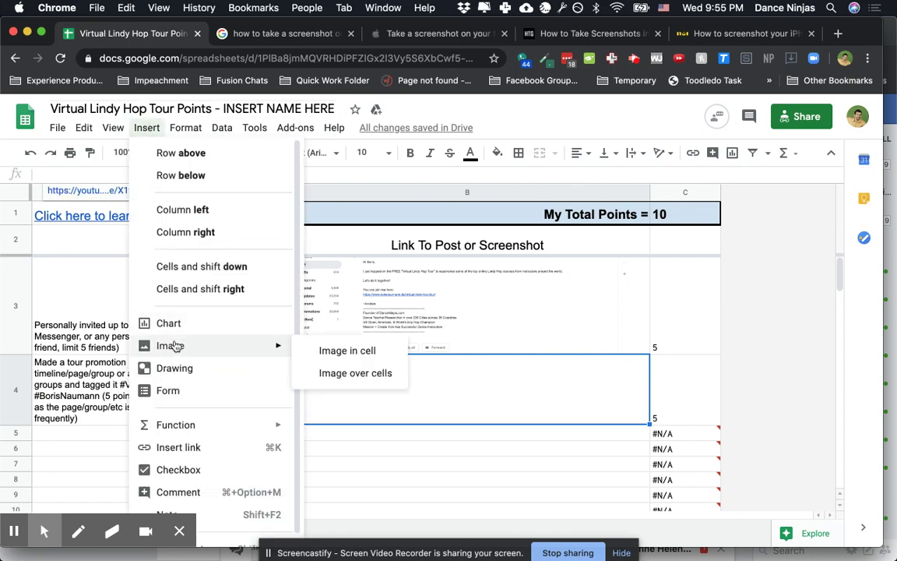
{"action": "left_click", "coordinate": [326, 349]}
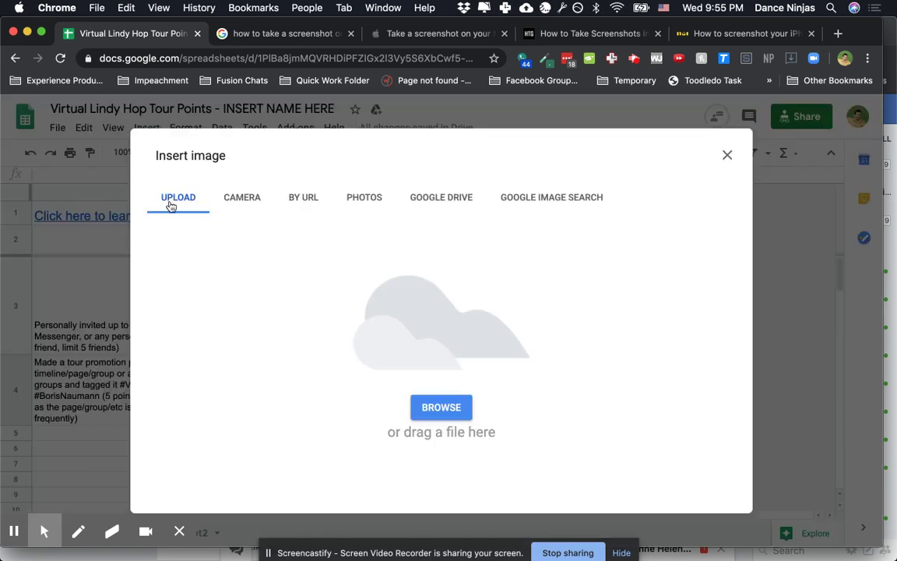
{"action": "left_click", "coordinate": [447, 413]}
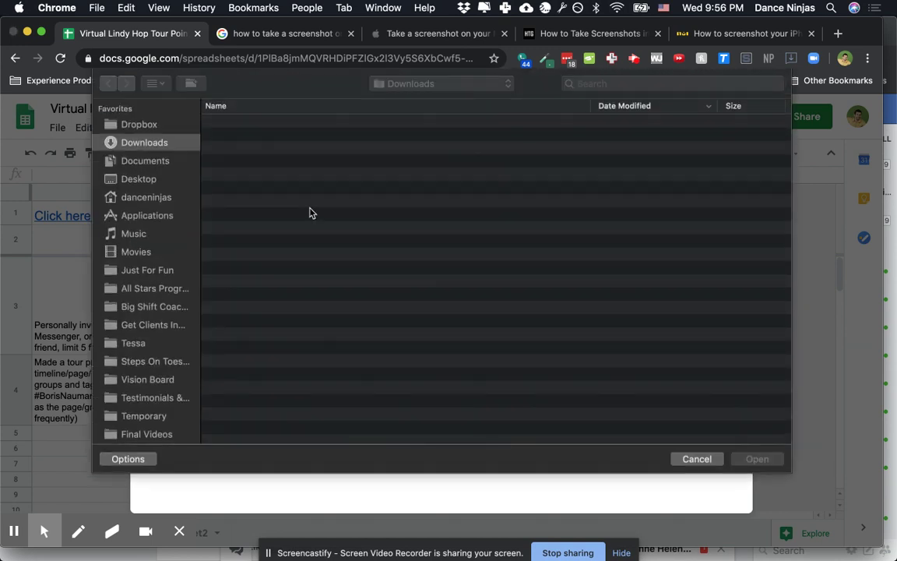
{"action": "left_click", "coordinate": [260, 123]}
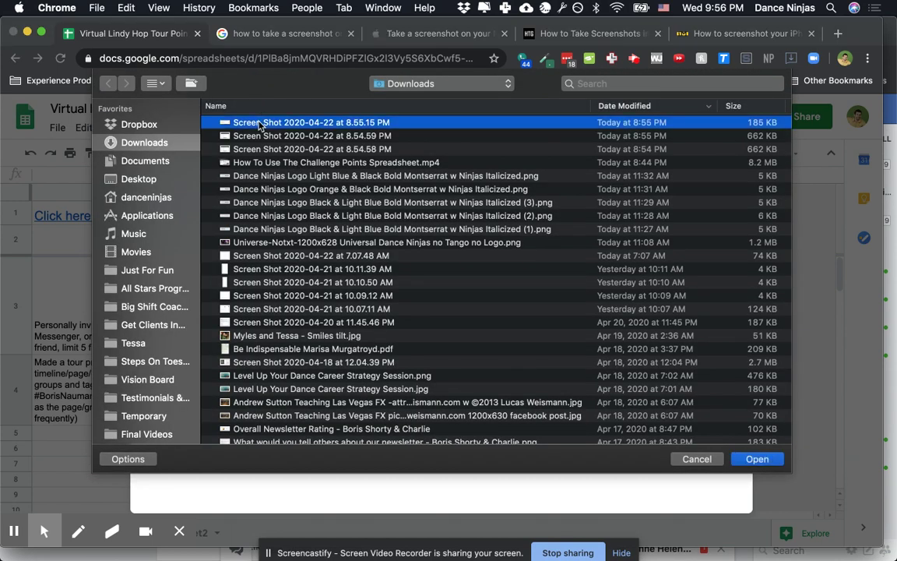
{"action": "left_click", "coordinate": [281, 137]}
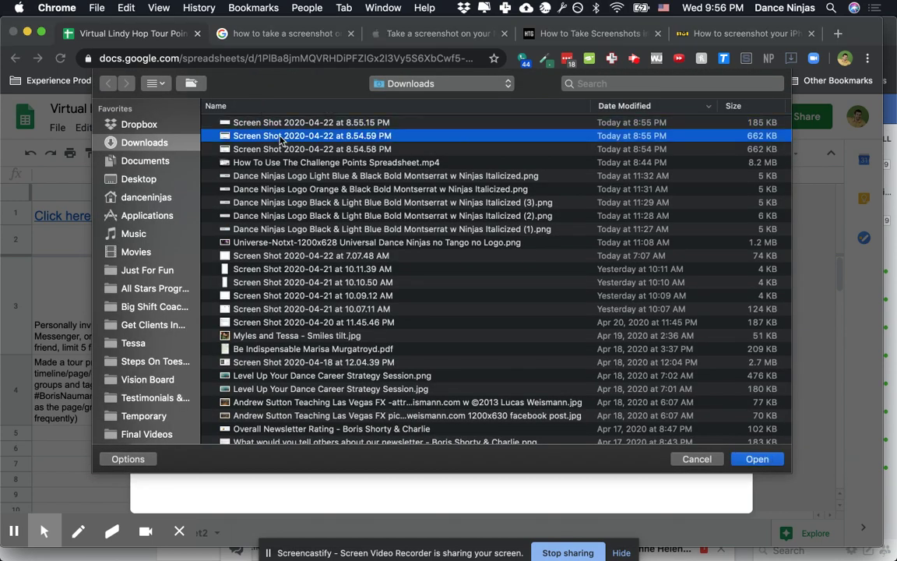
{"action": "left_click", "coordinate": [753, 459]}
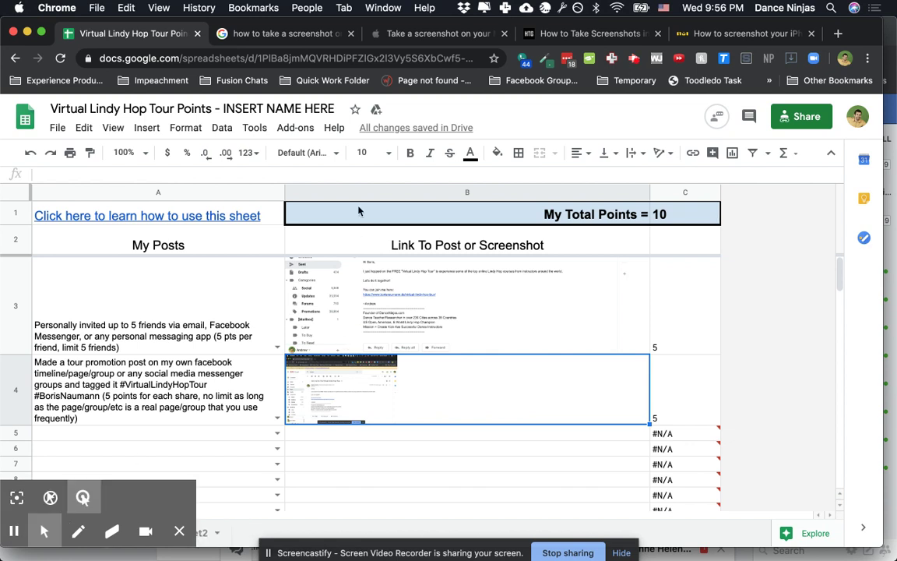
- Switch to the open Google search page and search for "how to take a screenshot on windows"
{"action": "left_click", "coordinate": [284, 39]}
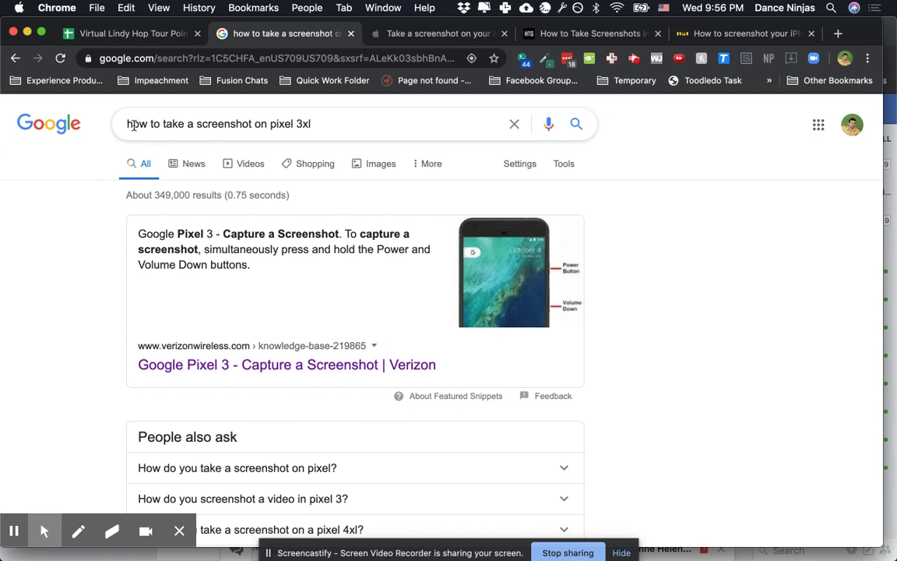
{"action": "left_click_drag", "start_coordinate": [268, 124], "coordinate": [327, 125]}
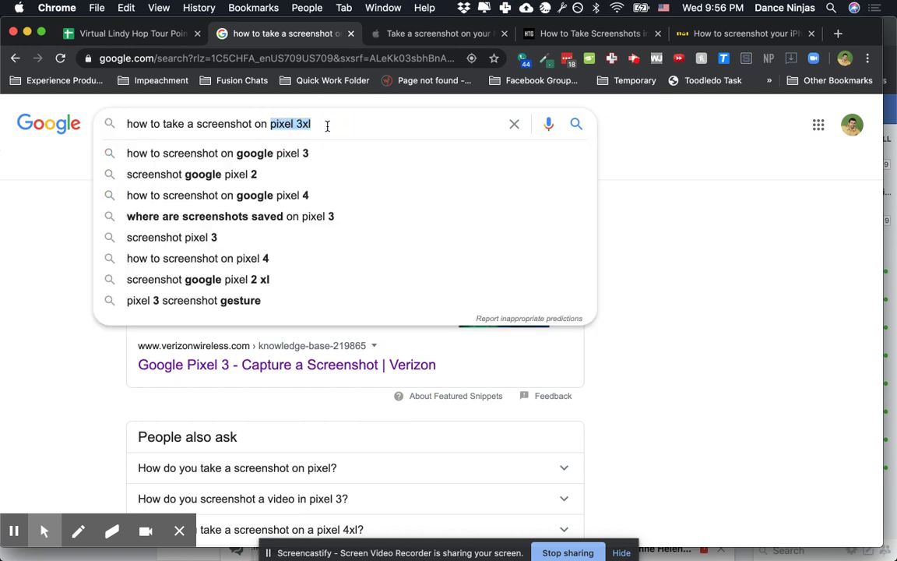
{"action": "type", "text": "windows"}
{"action": "key", "text": "Return"}
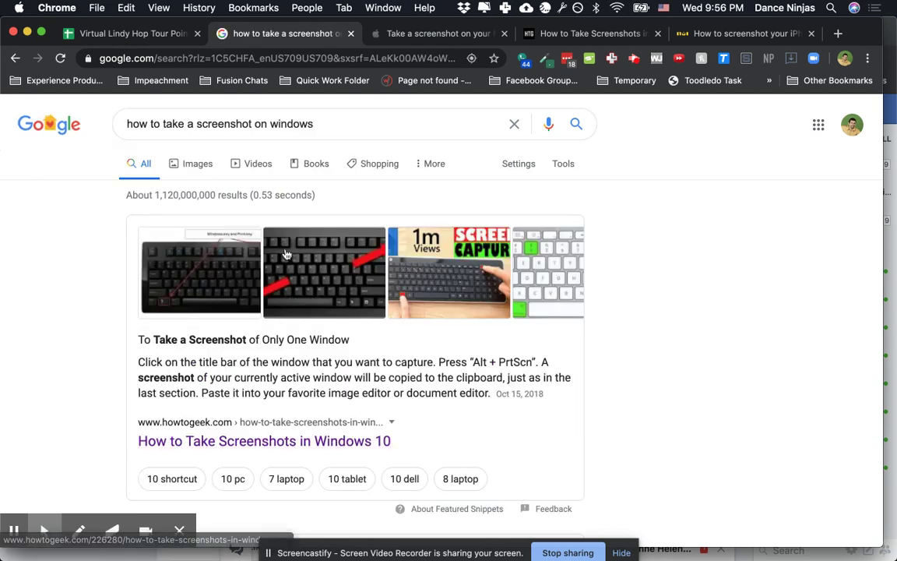
- Change the Google search to "how to take a screenshot on mac"
{"action": "double_click", "coordinate": [284, 125]}
{"action": "type", "text": "ma"}
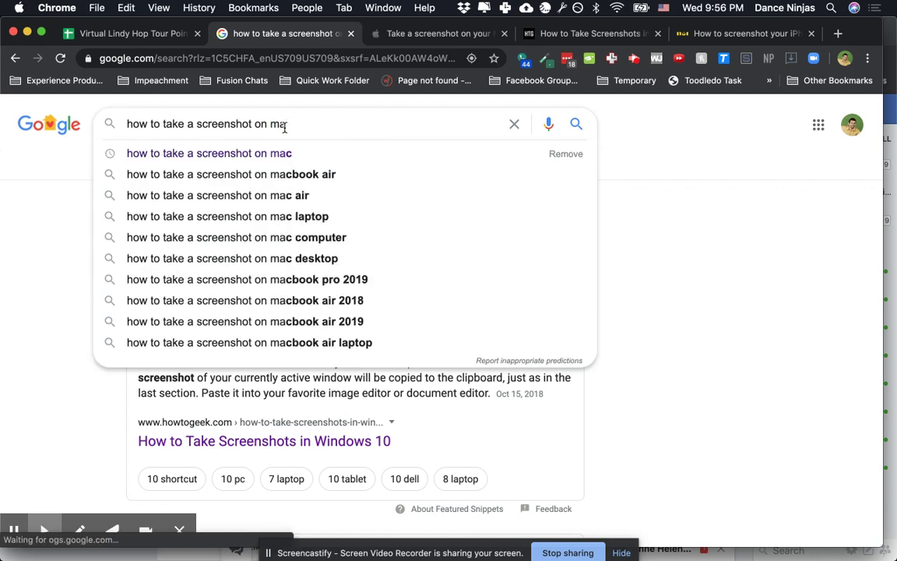
{"action": "type", "text": "c"}
{"action": "key", "text": "Return"}
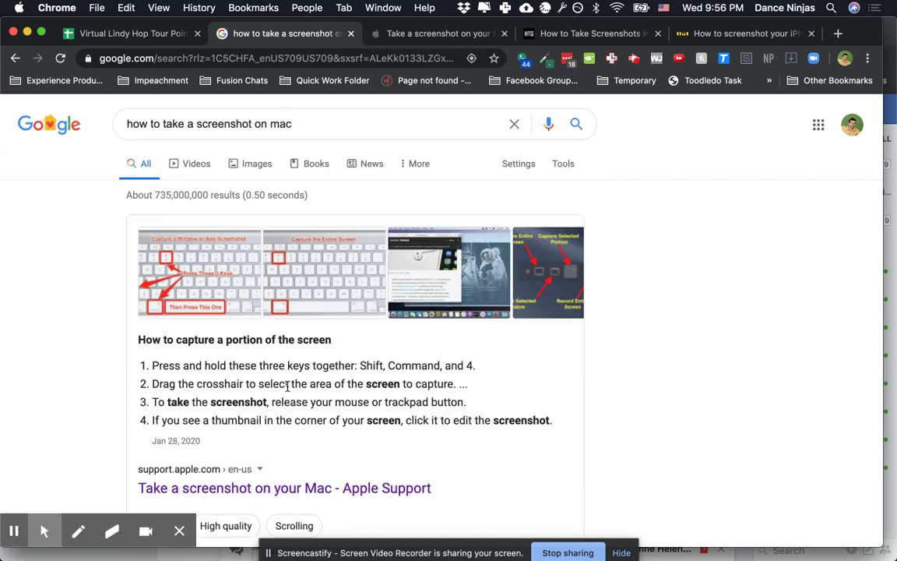
- Change the Google search to "how to take a screenshot on iphone"
{"action": "double_click", "coordinate": [281, 125]}
{"action": "type", "text": "i"}
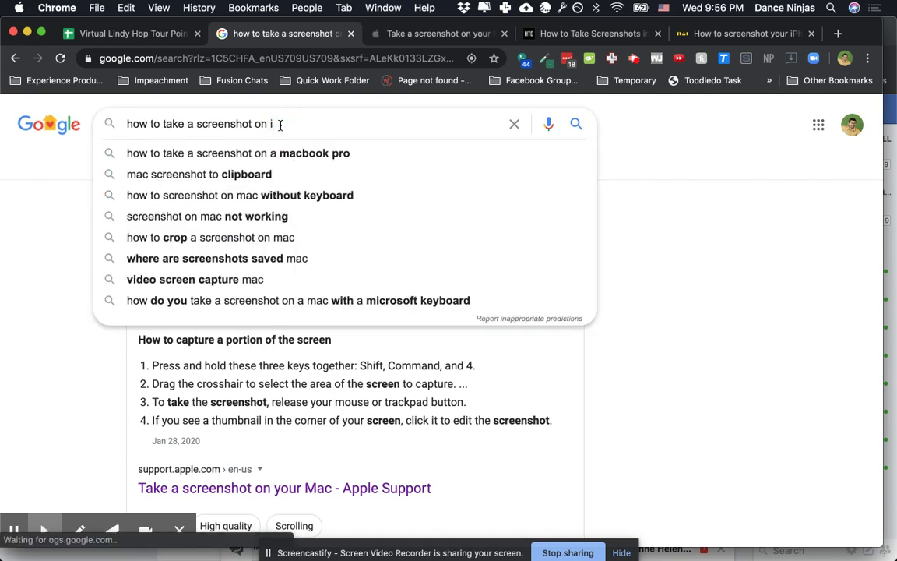
{"action": "type", "text": "phone"}
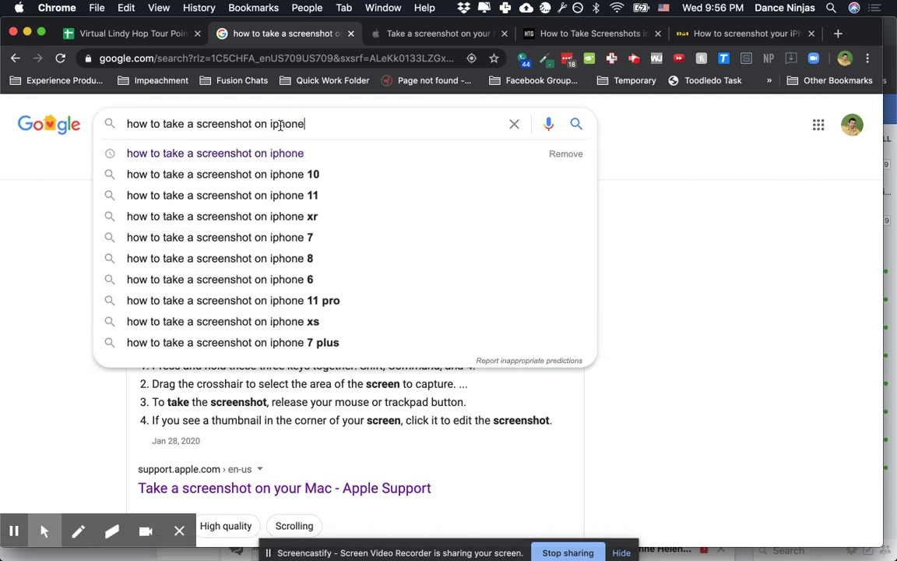
{"action": "key", "text": "Return"}
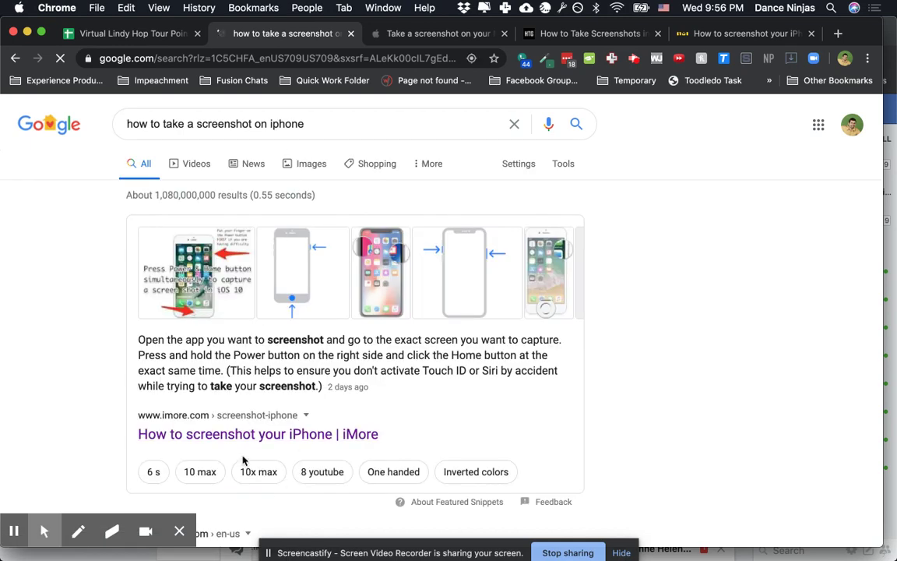
- Change the Google search to the suggested query "how to take a screenshot on pixel 3xl"
{"action": "double_click", "coordinate": [285, 123]}
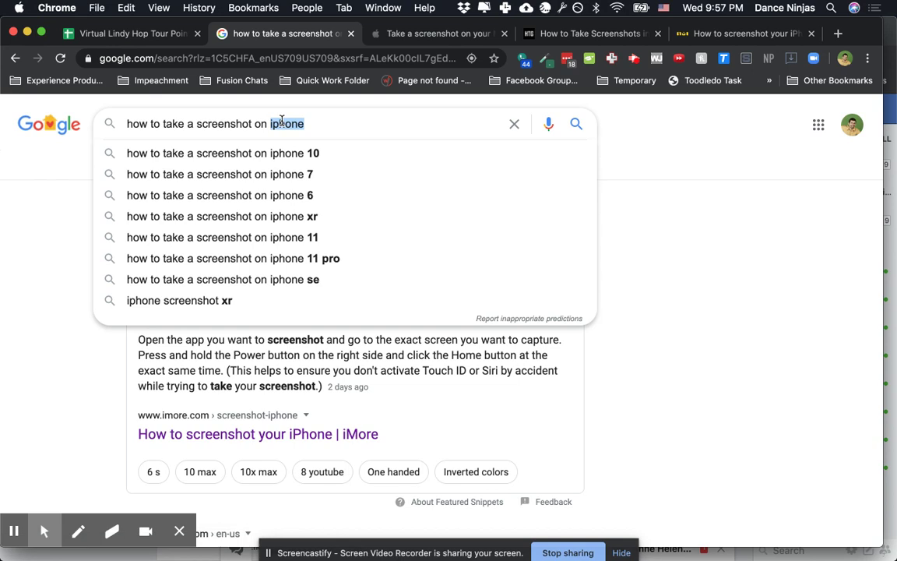
{"action": "type", "text": "pixel"}
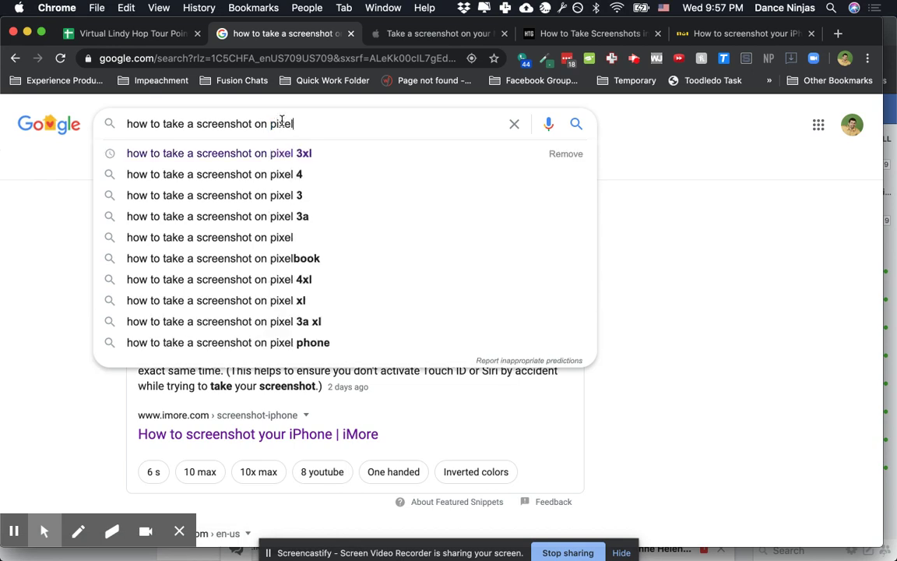
{"action": "left_click", "coordinate": [295, 153]}
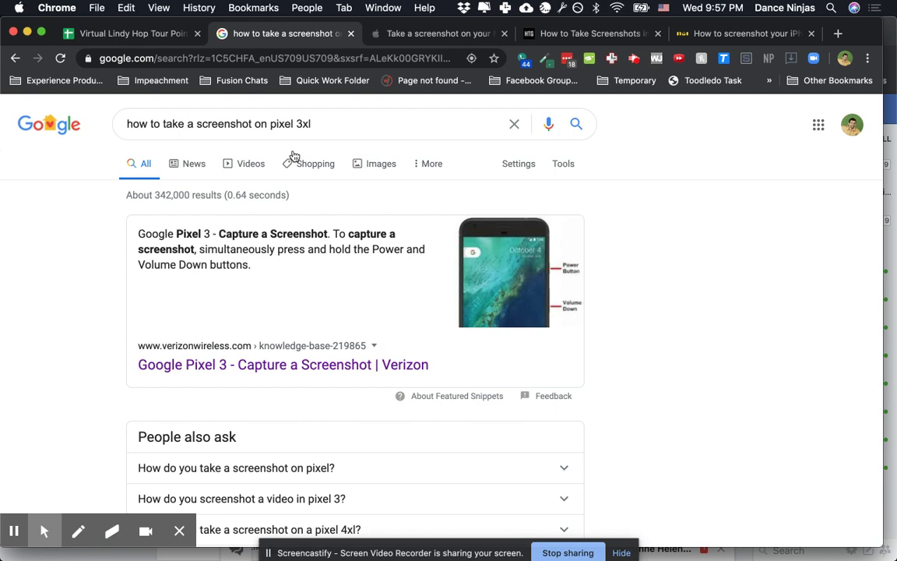
- Look through the Pixel 3xl search results, including the featured snippet, videos and articles on taking a screenshot
{"action": "scroll", "coordinate": [312, 425], "scroll_direction": "down", "scroll_amount": 3}
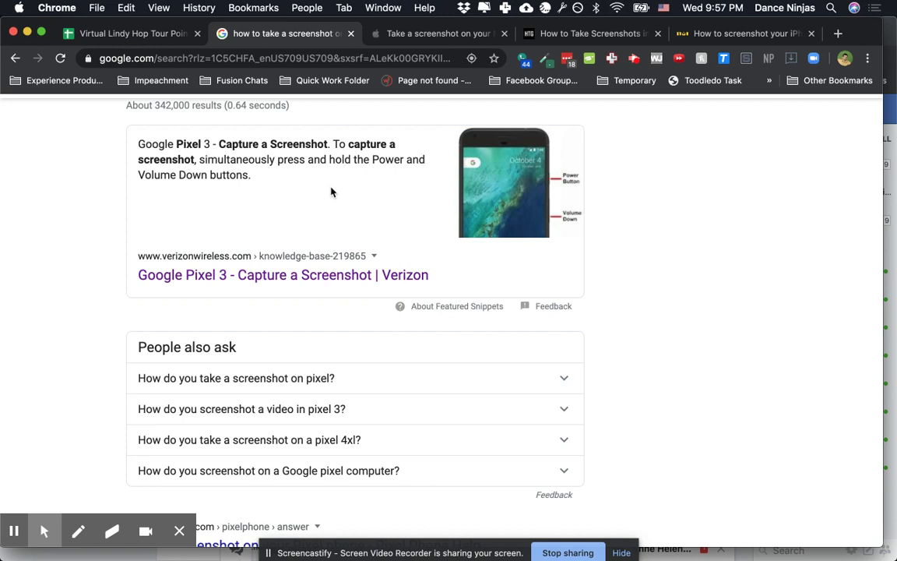
{"action": "scroll", "coordinate": [331, 191], "scroll_direction": "up", "scroll_amount": 3}
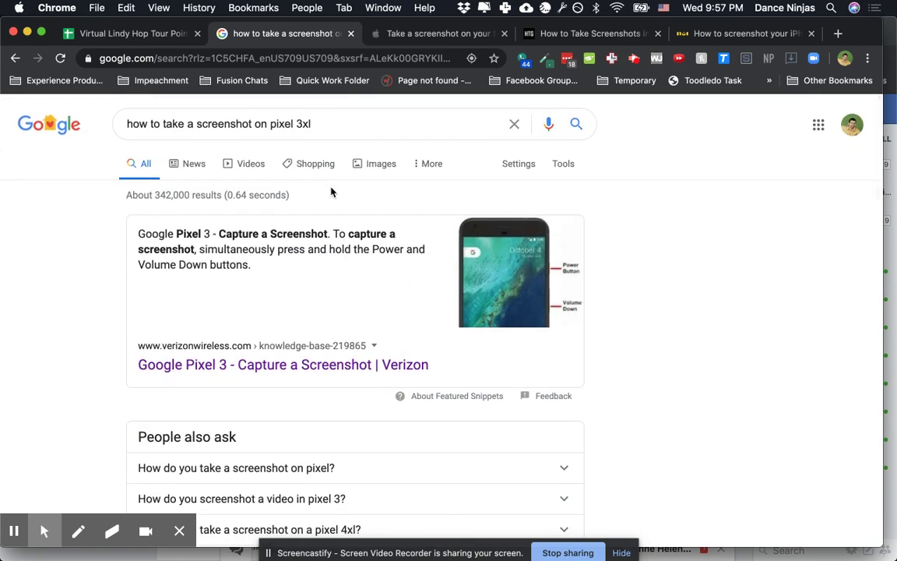
{"action": "scroll", "coordinate": [331, 191], "scroll_direction": "down", "scroll_amount": 15}
{"action": "scroll", "coordinate": [331, 192], "scroll_direction": "up", "scroll_amount": 10}
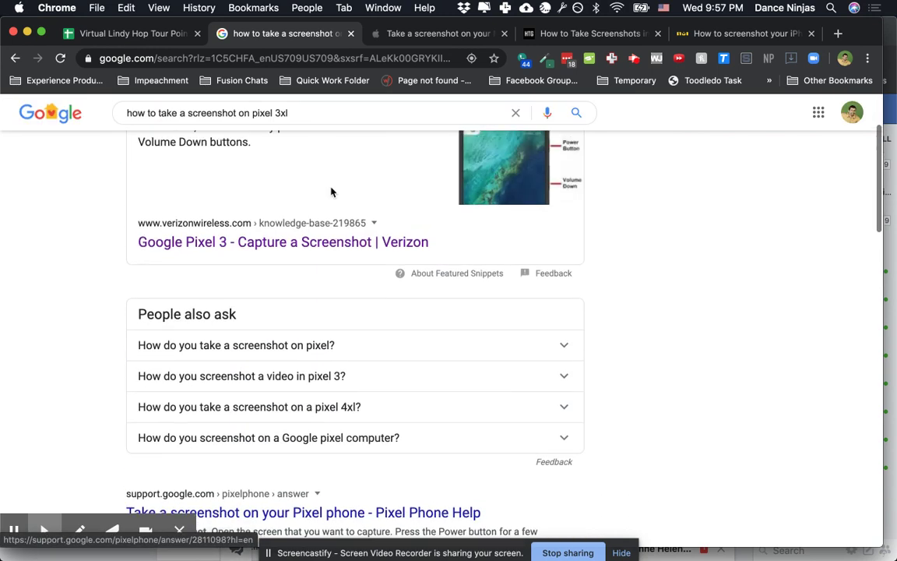
{"action": "scroll", "coordinate": [331, 191], "scroll_direction": "up", "scroll_amount": 4}
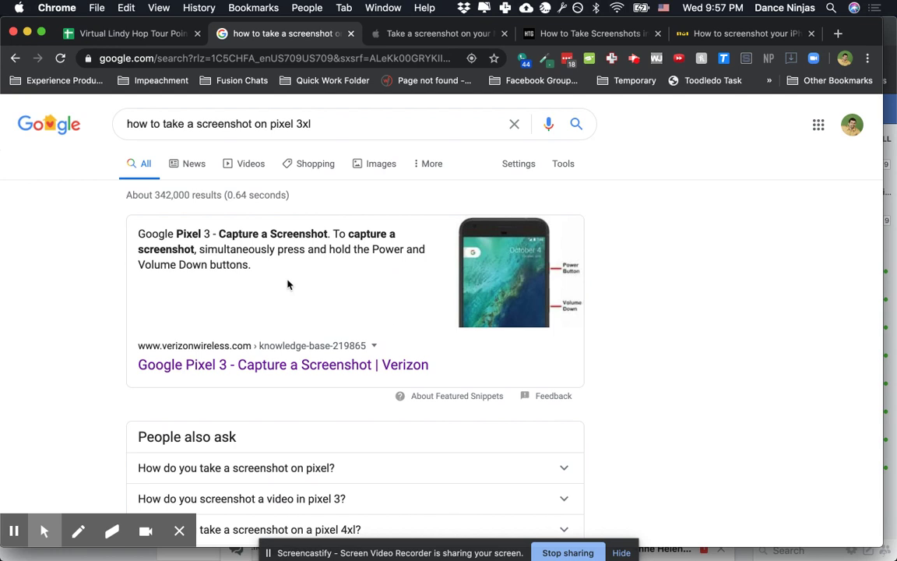
{"action": "scroll", "coordinate": [287, 285], "scroll_direction": "down", "scroll_amount": 13}
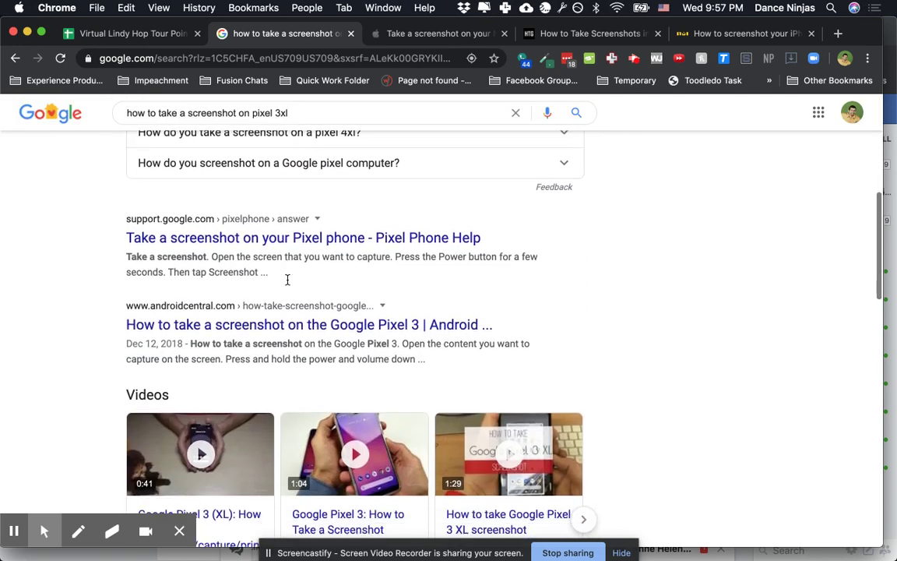
{"action": "scroll", "coordinate": [288, 279], "scroll_direction": "down", "scroll_amount": 3}
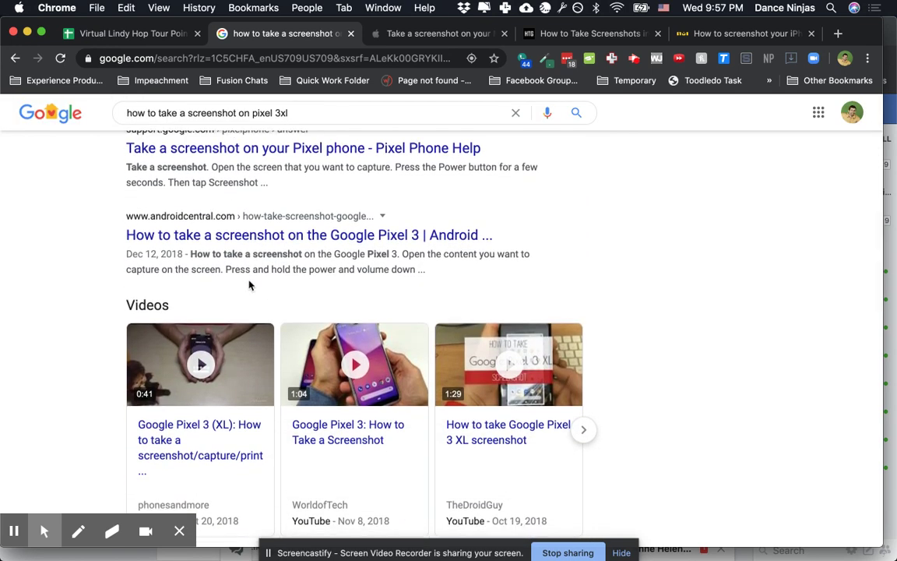
{"action": "scroll", "coordinate": [250, 285], "scroll_direction": "down", "scroll_amount": 12}
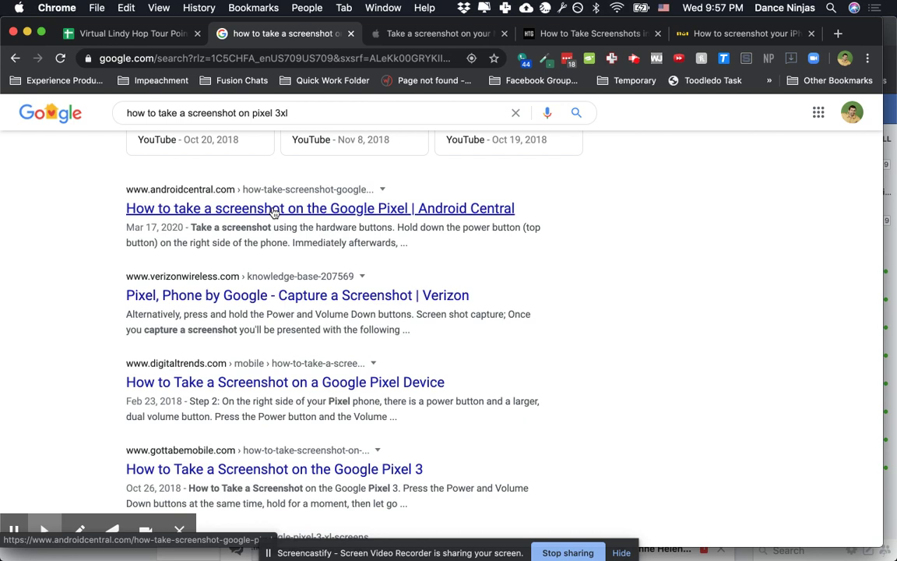
- Open the Apple Support article on Mac screenshots and try its shortcut for capturing a portion of the screen
{"action": "left_click", "coordinate": [416, 39]}
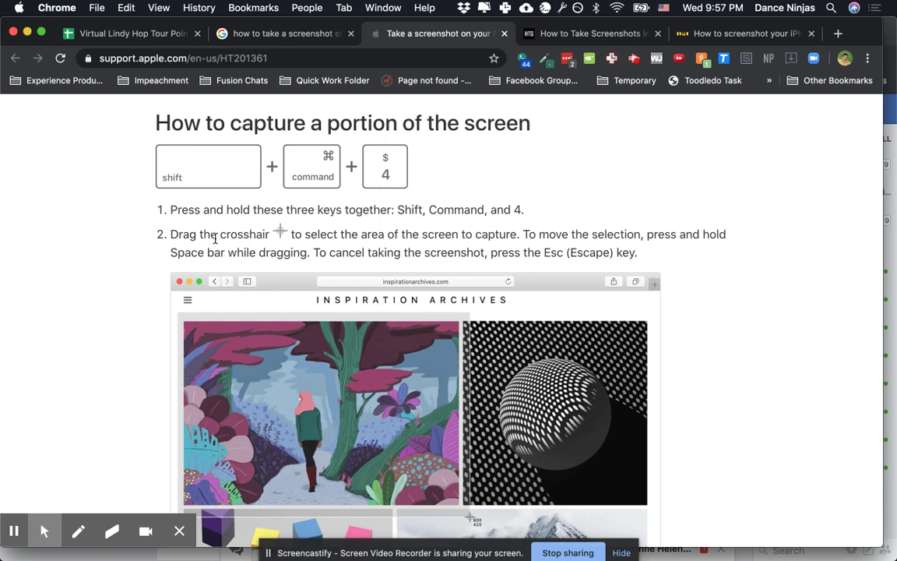
{"action": "key", "text": "shift+super+4"}
- Switch to Gmail in the other browser window and capture two partial-screen screenshots of the sent "Join me for the Virtual Lindy Hop Tour" email
{"action": "key", "text": "ctrl+Up"}
{"action": "left_click", "coordinate": [314, 206]}
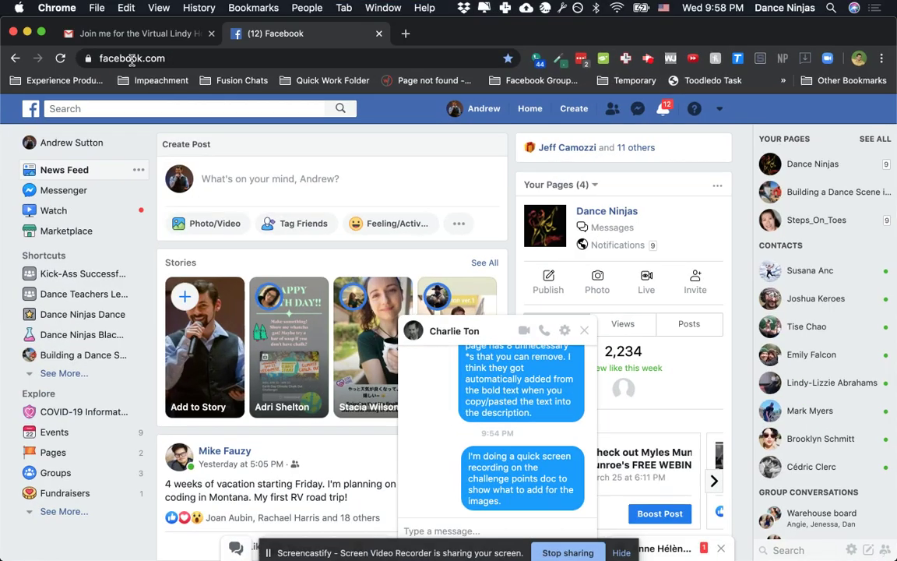
{"action": "left_click", "coordinate": [120, 35]}
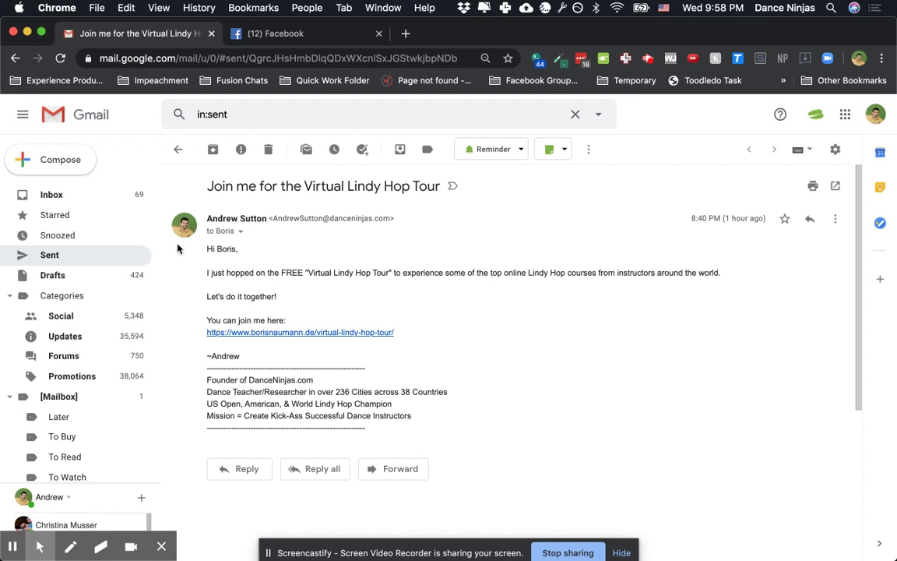
{"action": "key", "text": "super+shift+4"}
{"action": "left_click_drag", "start_coordinate": [5, 228], "coordinate": [798, 466]}
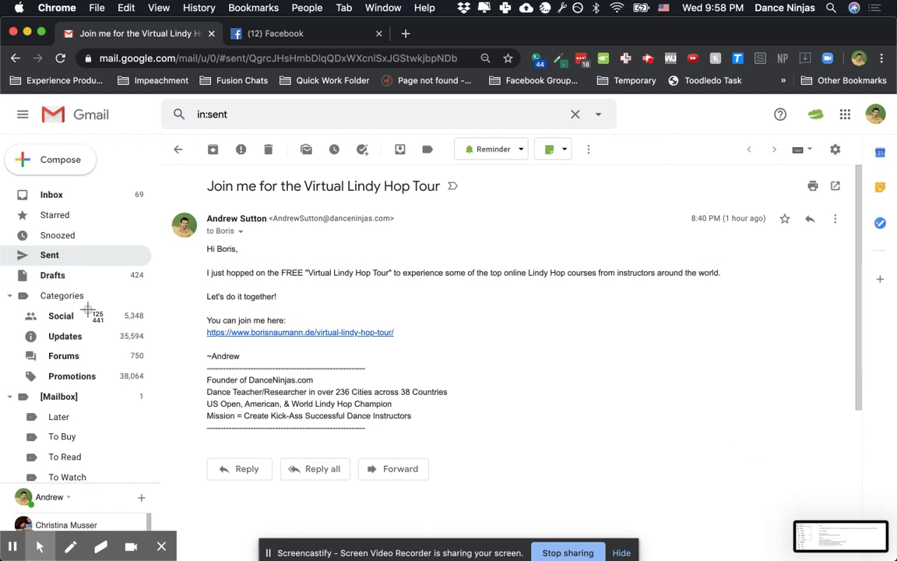
{"action": "key", "text": "super+shift+4"}
{"action": "left_click_drag", "start_coordinate": [2, 244], "coordinate": [809, 490]}
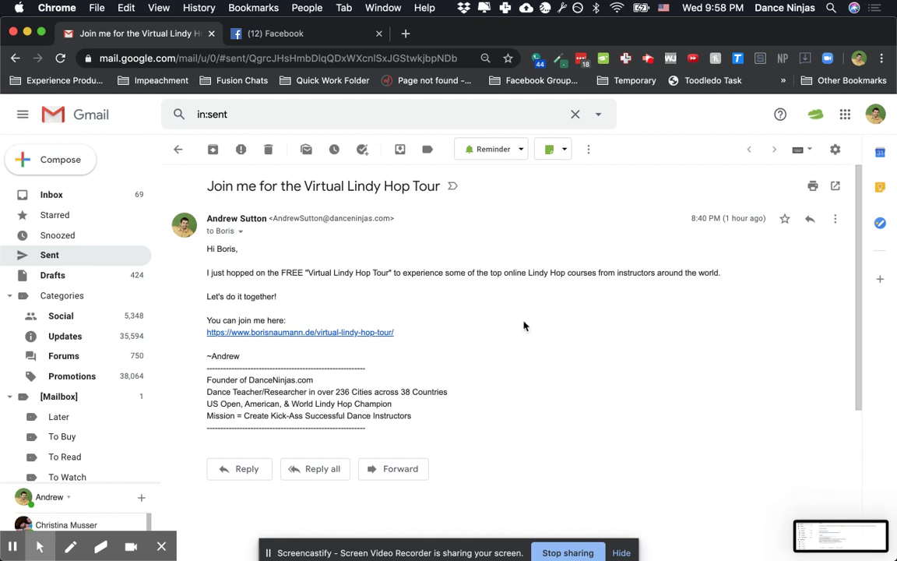
- Return to the window with the screenshot guides and read How-To Geek's section on capturing part of the screen in Windows 10
{"action": "key", "text": "ctrl+Up"}
{"action": "left_click", "coordinate": [721, 322]}
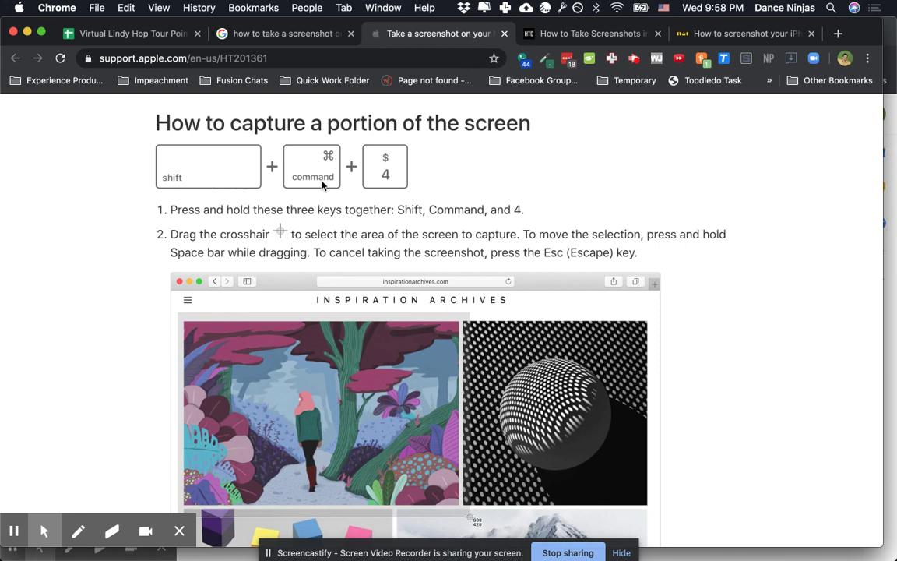
{"action": "left_click", "coordinate": [550, 37]}
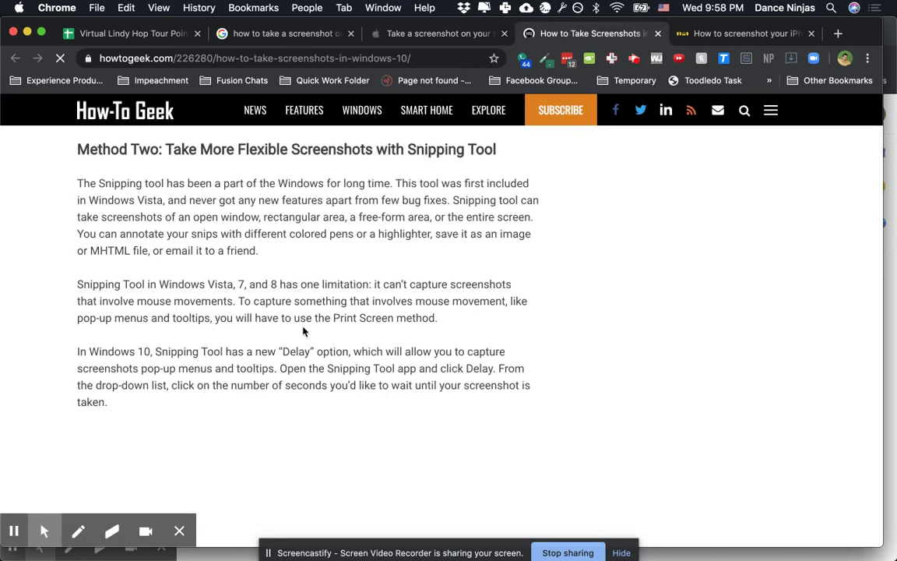
{"action": "scroll", "coordinate": [327, 331], "scroll_direction": "up", "scroll_amount": 3}
{"action": "scroll", "coordinate": [171, 219], "scroll_direction": "up", "scroll_amount": 4}
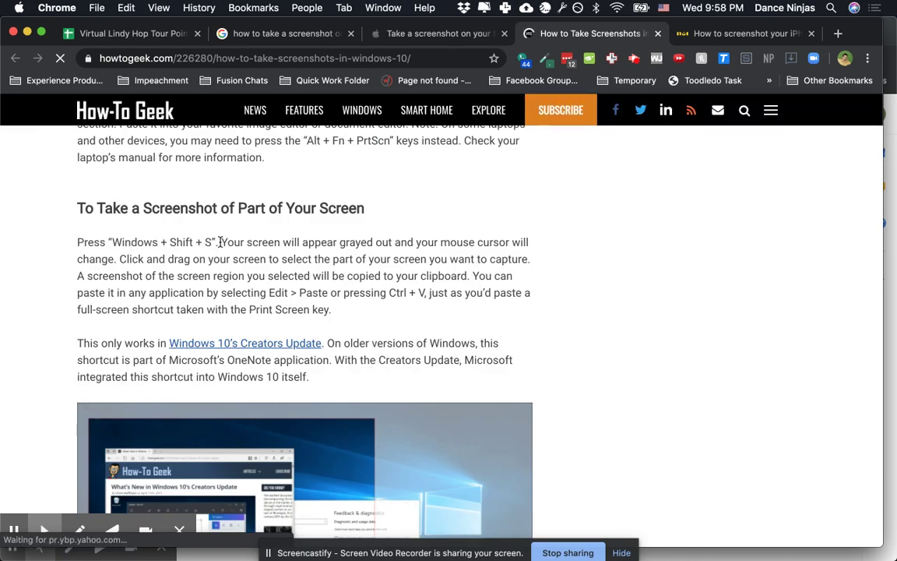
{"action": "scroll", "coordinate": [252, 221], "scroll_direction": "down", "scroll_amount": 3}
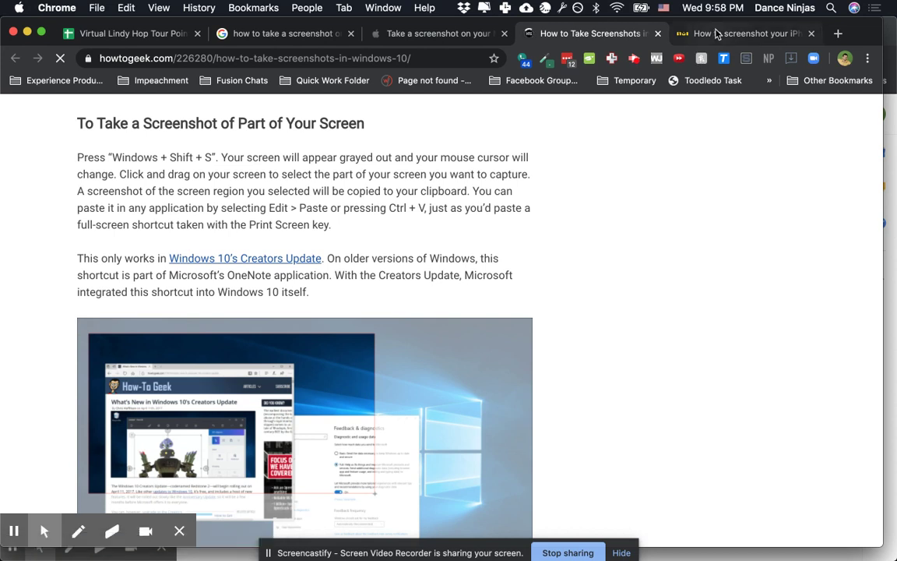
- Open the iMore iPhone screenshot guide and read the steps for iPhones with Face ID
{"action": "left_click", "coordinate": [718, 33]}
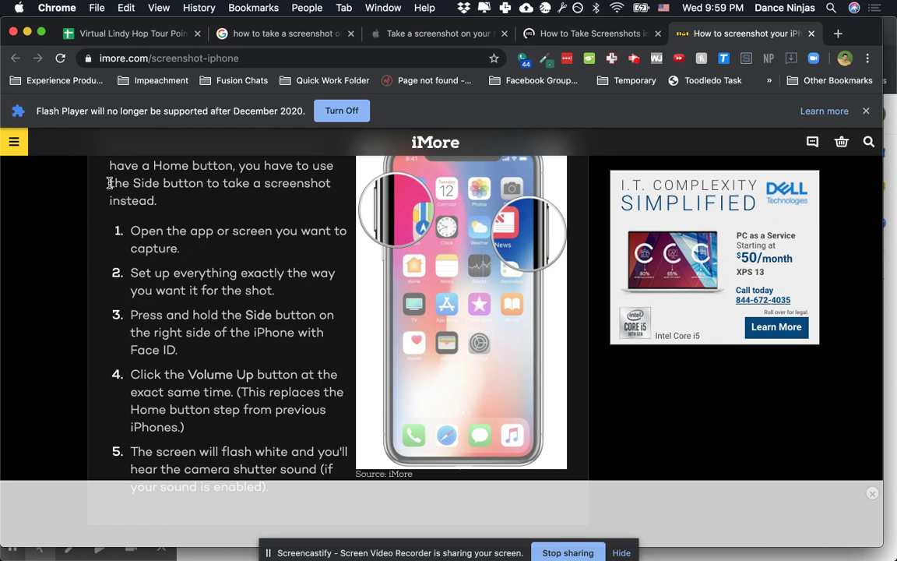
{"action": "scroll", "coordinate": [109, 182], "scroll_direction": "up", "scroll_amount": 1}
{"action": "scroll", "coordinate": [109, 183], "scroll_direction": "down", "scroll_amount": 2}
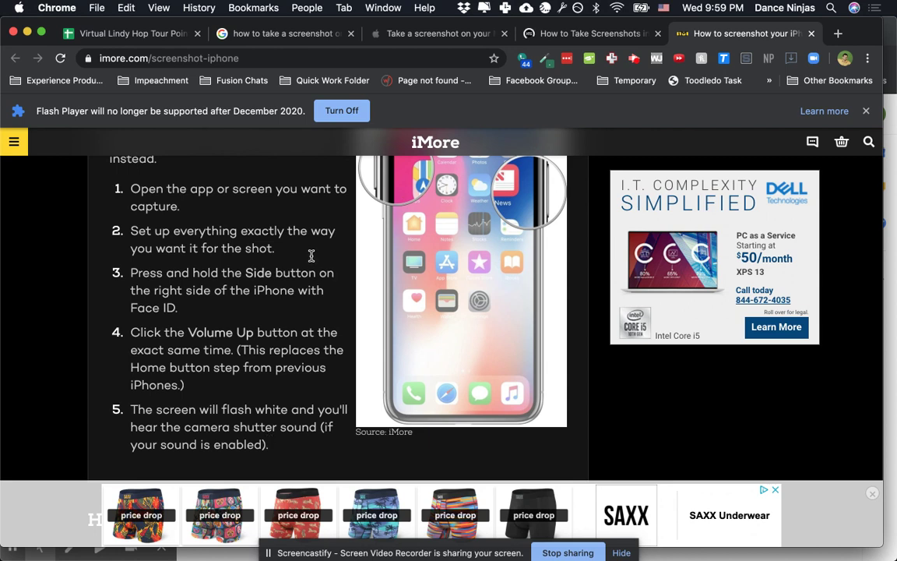
- Return to the Pixel 3xl search results and open Android Central's Google Pixel screenshot article in a new tab
{"action": "left_click", "coordinate": [266, 36]}
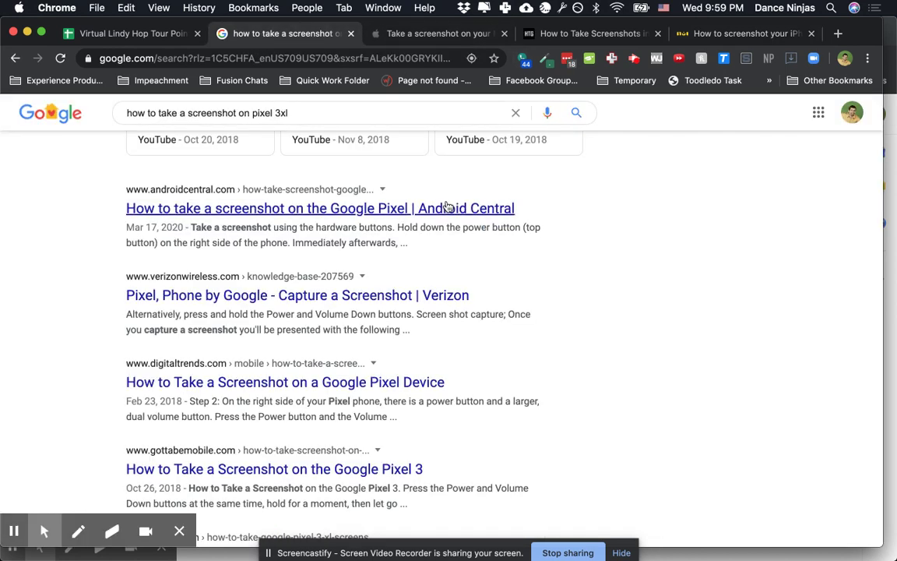
{"action": "left_click", "coordinate": [331, 208], "text": "super"}
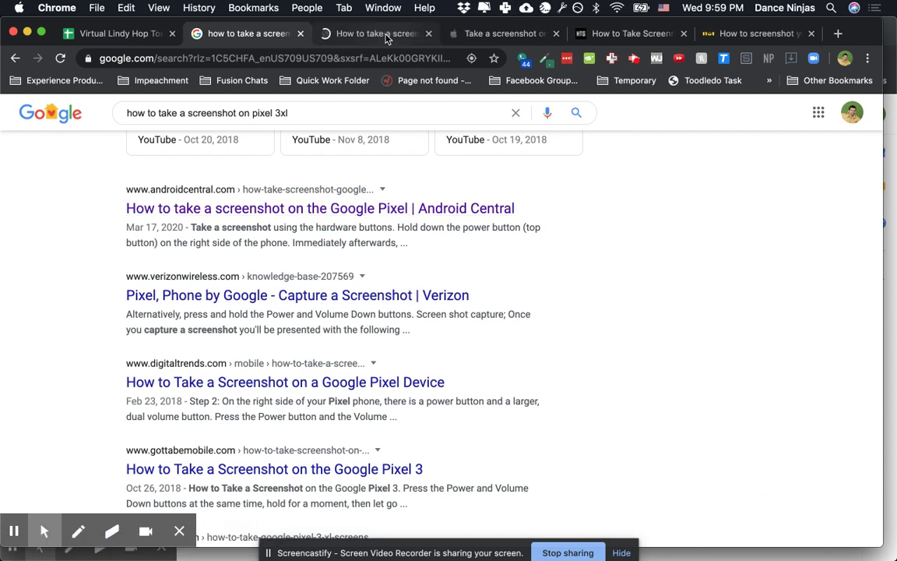
- Go back to the Apple Support article and read its section on where to find screenshots
{"action": "left_click", "coordinate": [515, 37]}
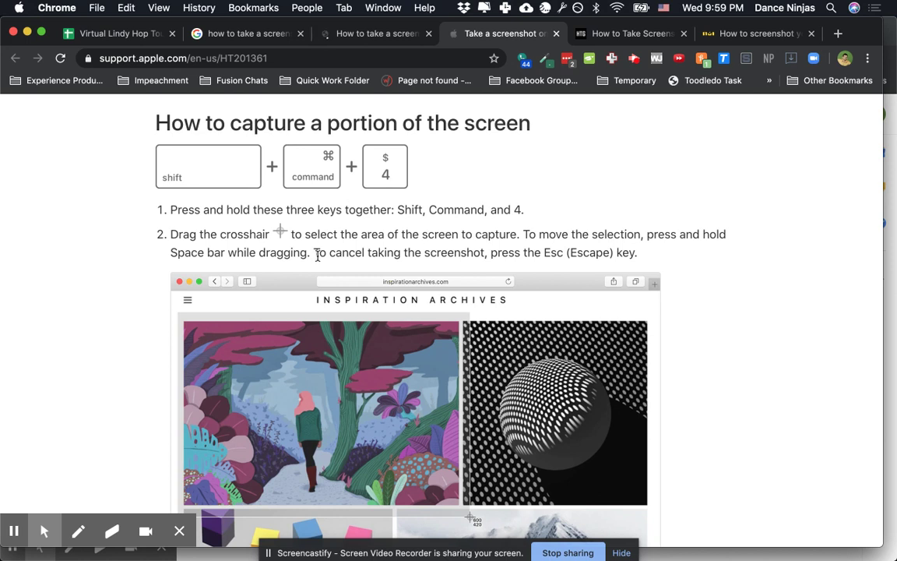
{"action": "scroll", "coordinate": [317, 257], "scroll_direction": "down", "scroll_amount": 1}
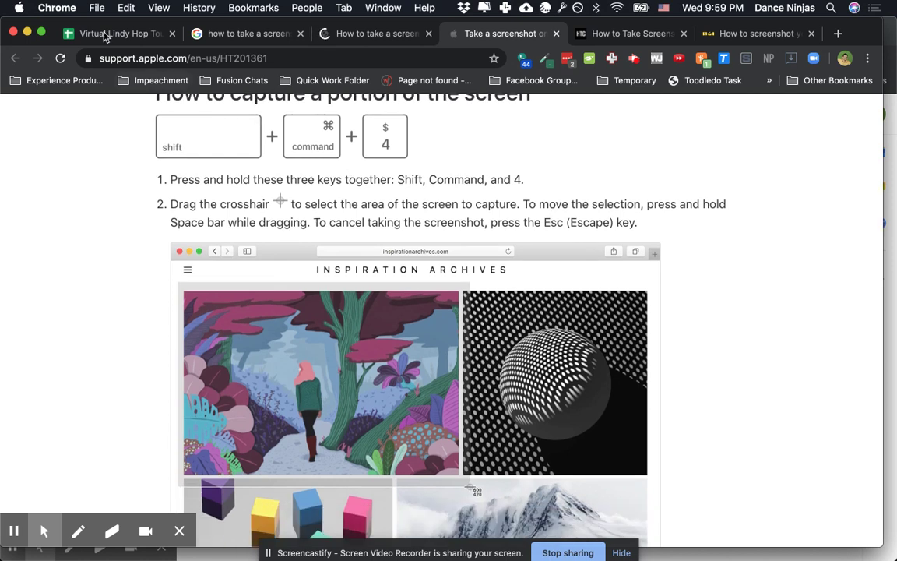
{"action": "scroll", "coordinate": [372, 263], "scroll_direction": "down", "scroll_amount": 15}
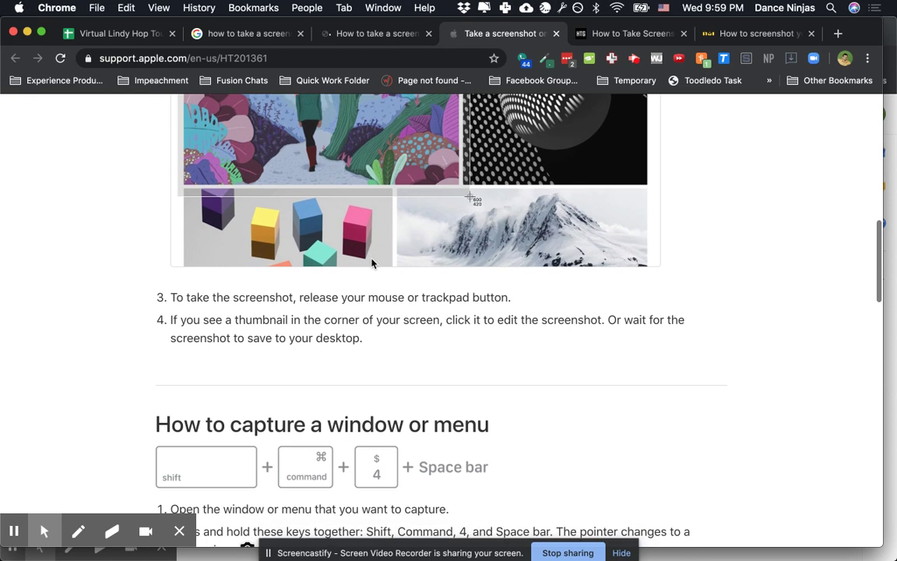
{"action": "scroll", "coordinate": [372, 263], "scroll_direction": "down", "scroll_amount": 8}
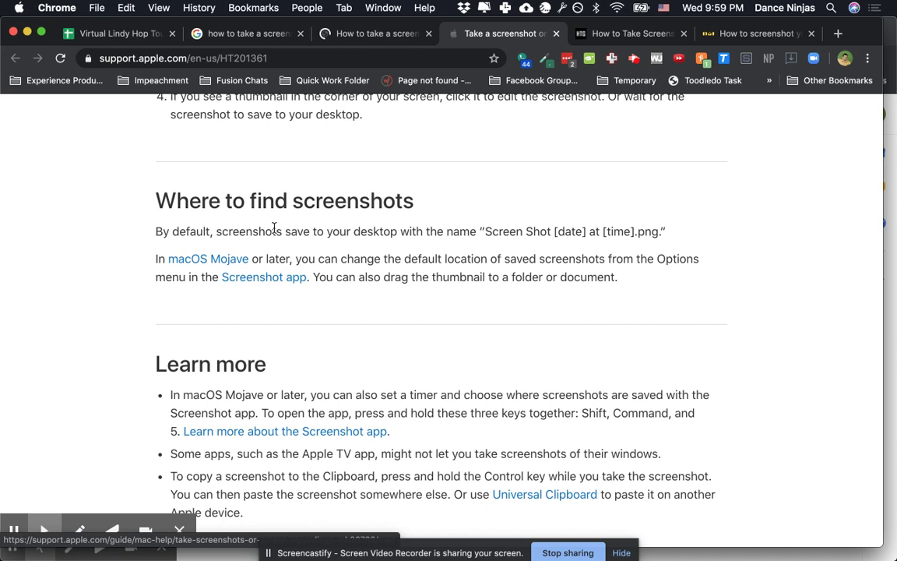
- Look through How-To Geek's Windows 10 article for the folder where screenshots are saved
{"action": "left_click", "coordinate": [634, 34]}
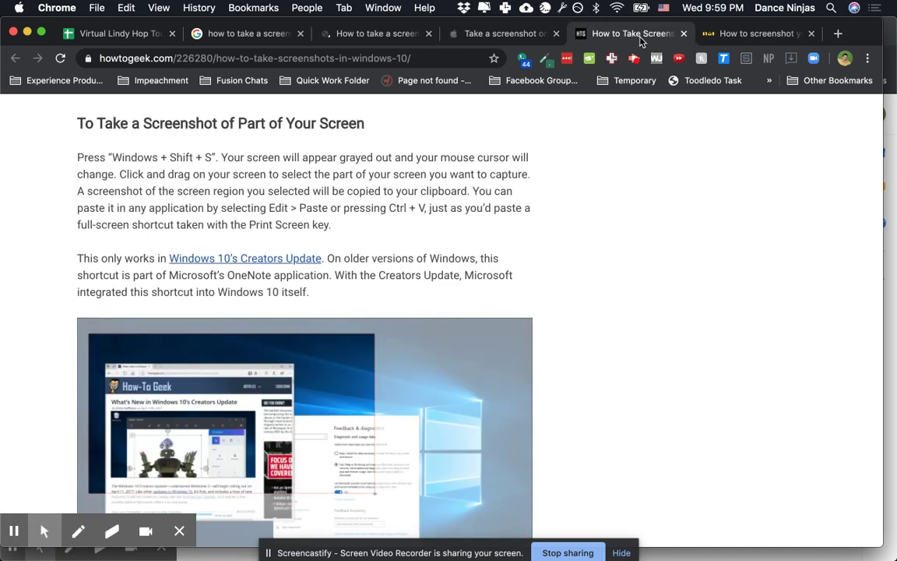
{"action": "scroll", "coordinate": [427, 173], "scroll_direction": "down", "scroll_amount": 3}
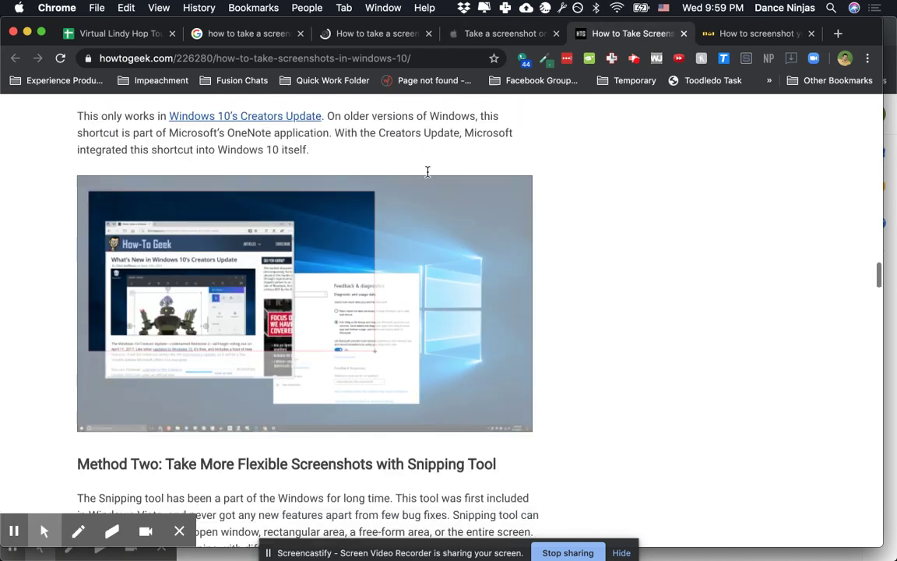
{"action": "scroll", "coordinate": [428, 173], "scroll_direction": "up", "scroll_amount": 8}
{"action": "scroll", "coordinate": [427, 177], "scroll_direction": "up", "scroll_amount": 7}
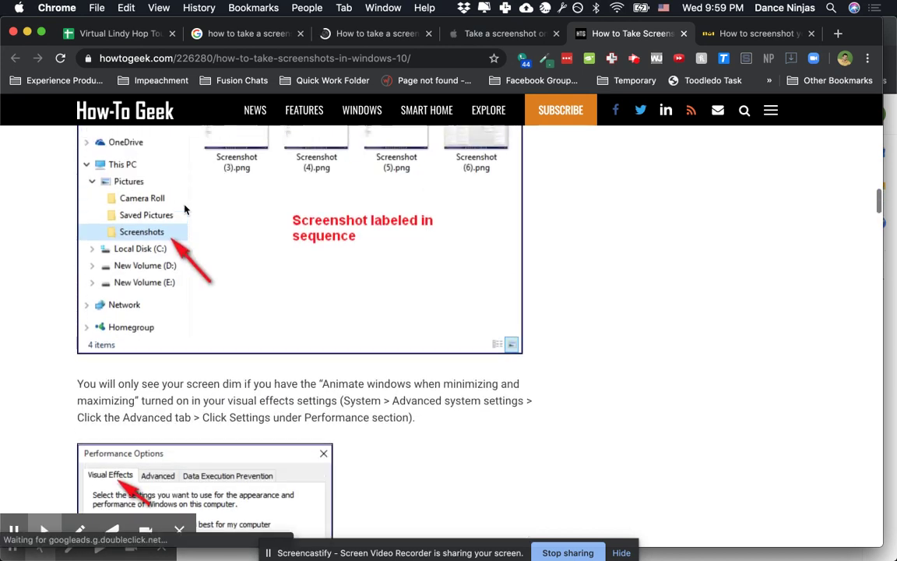
{"action": "scroll", "coordinate": [186, 207], "scroll_direction": "up", "scroll_amount": 2}
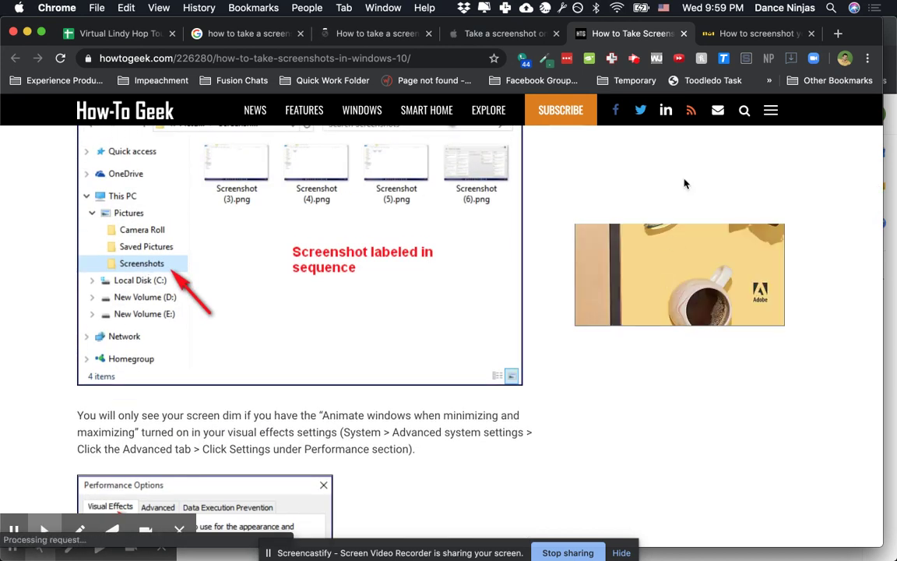
- Read iMore's section on how to view and edit screenshots saved on the iPhone
{"action": "left_click", "coordinate": [744, 37]}
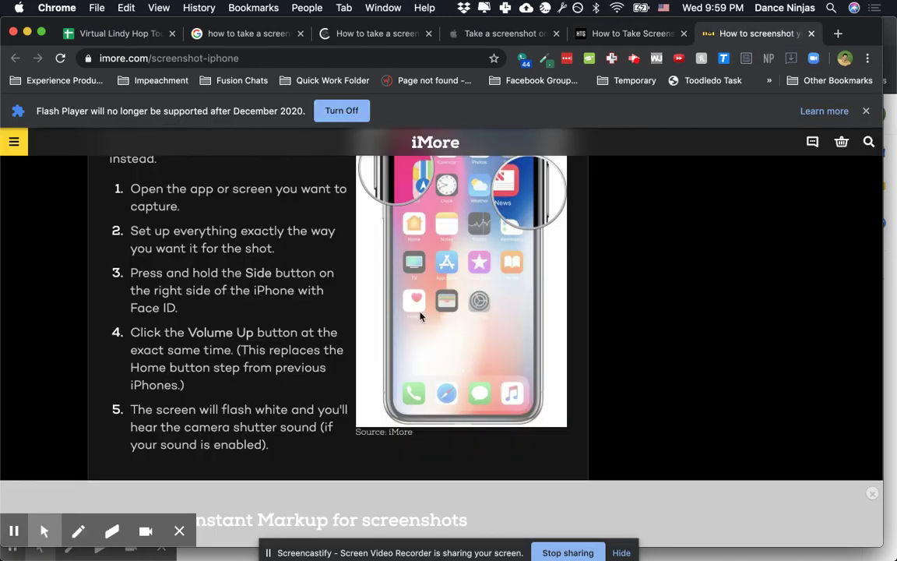
{"action": "scroll", "coordinate": [420, 316], "scroll_direction": "down", "scroll_amount": 5}
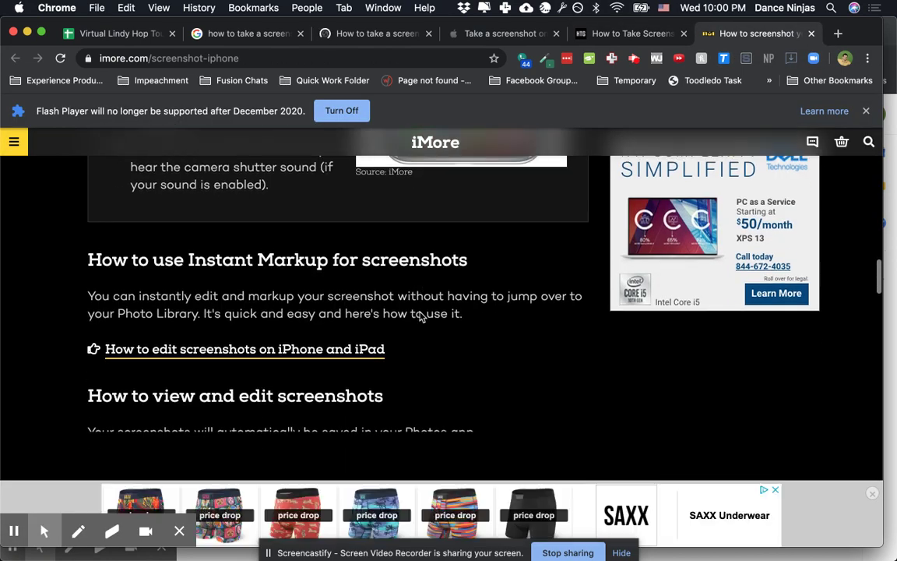
{"action": "scroll", "coordinate": [420, 316], "scroll_direction": "down", "scroll_amount": 3}
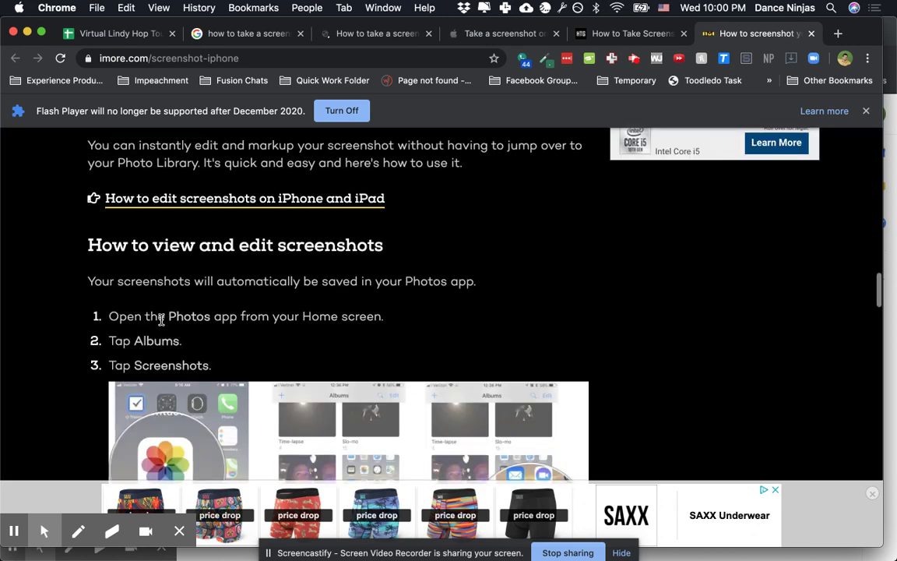
{"action": "scroll", "coordinate": [161, 318], "scroll_direction": "down", "scroll_amount": 1}
{"action": "scroll", "coordinate": [161, 319], "scroll_direction": "down", "scroll_amount": 1}
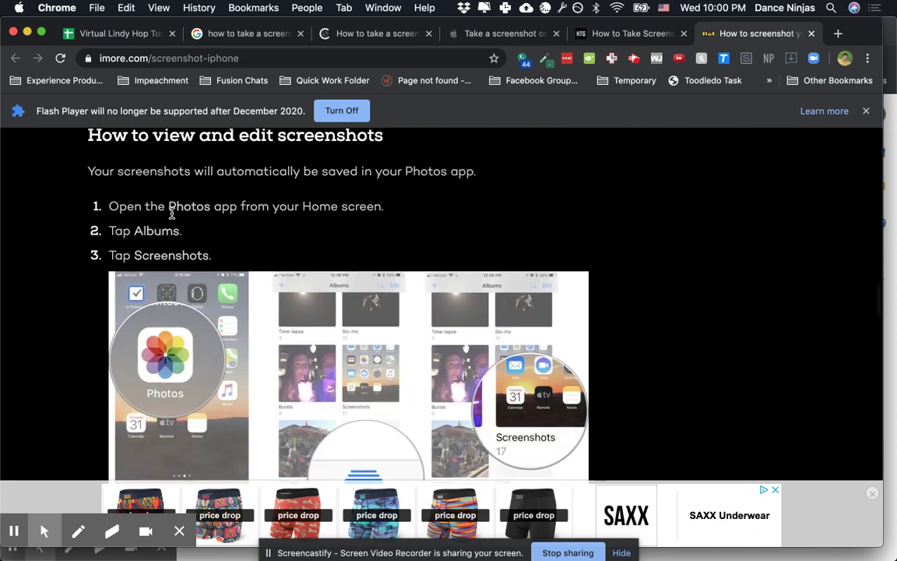
- Check the Android Central article, and change the Google search to "how to find a screenshot taken on pixel 3xl"
{"action": "left_click", "coordinate": [395, 39]}
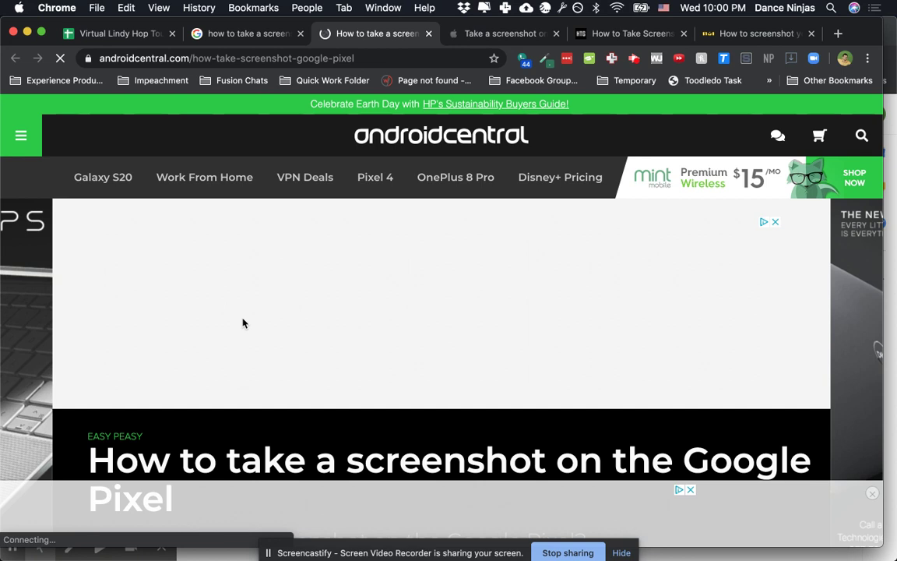
{"action": "left_click", "coordinate": [275, 35]}
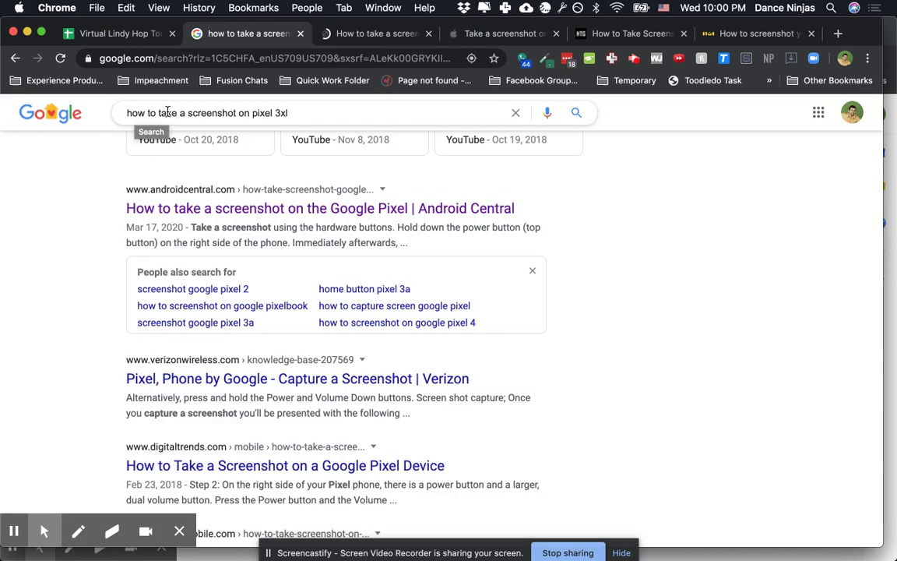
{"action": "double_click", "coordinate": [167, 112]}
{"action": "type", "text": "find"}
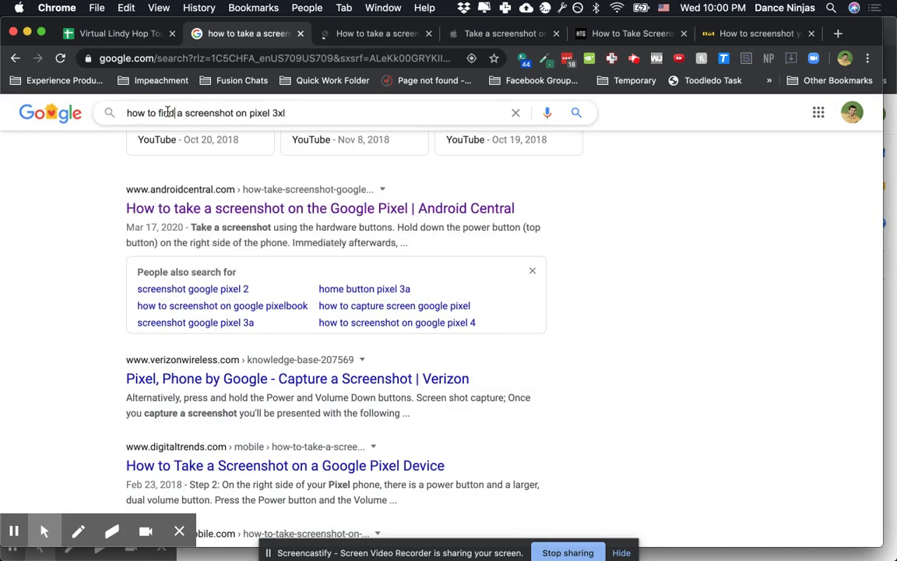
{"action": "double_click", "coordinate": [239, 113]}
{"action": "type", "text": "taken on"}
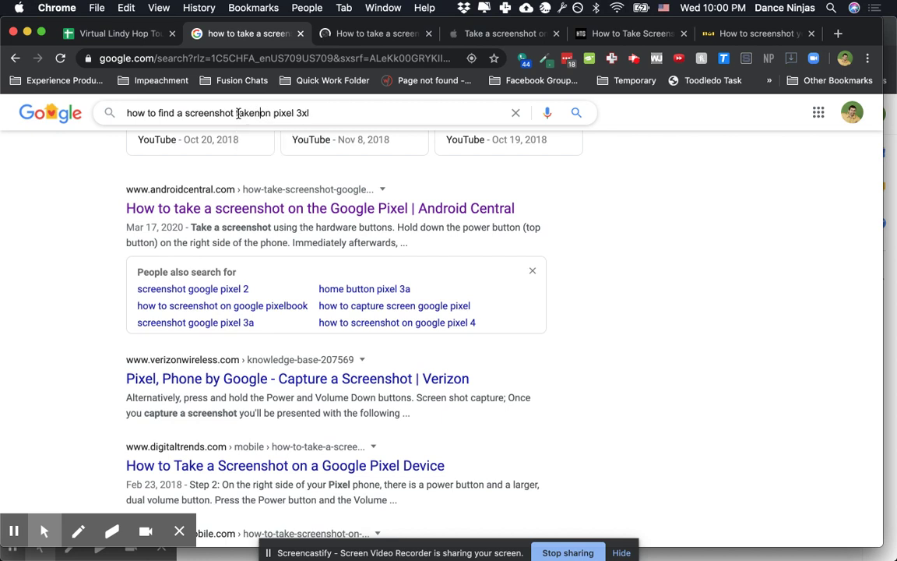
{"action": "key", "text": "Return"}
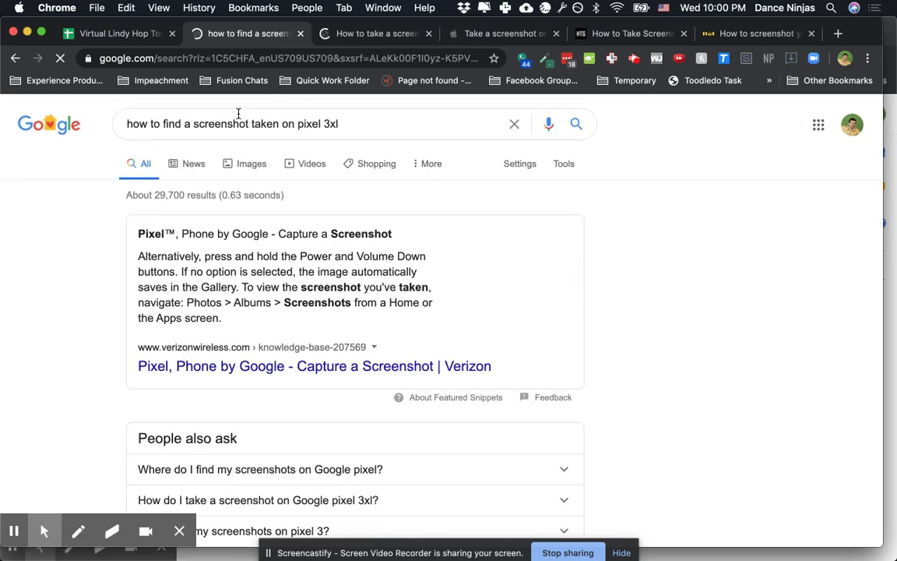
- Read the featured Verizon snippet on where Pixel screenshots are stored
{"action": "scroll", "coordinate": [205, 306], "scroll_direction": "down", "scroll_amount": 1}
{"action": "scroll", "coordinate": [204, 306], "scroll_direction": "down", "scroll_amount": 1}
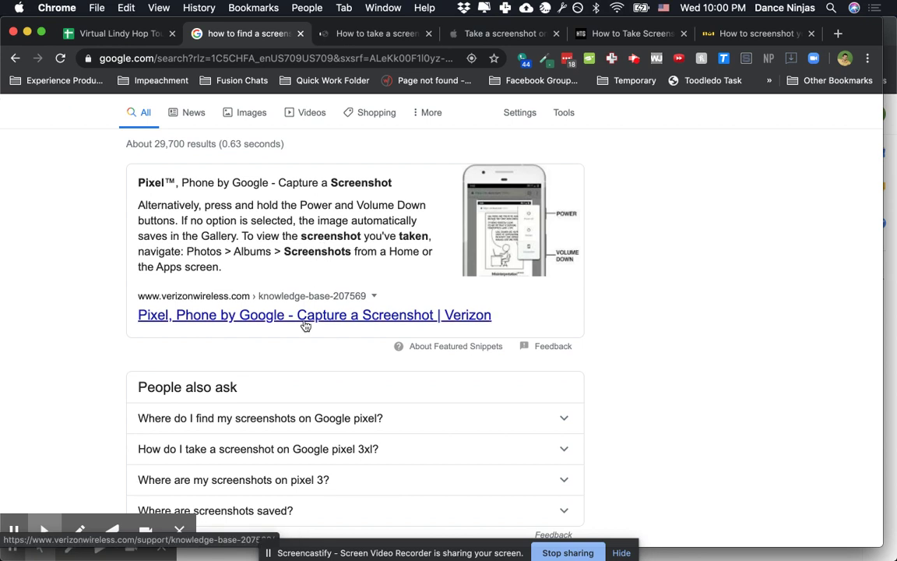
{"action": "scroll", "coordinate": [306, 325], "scroll_direction": "up", "scroll_amount": 1}
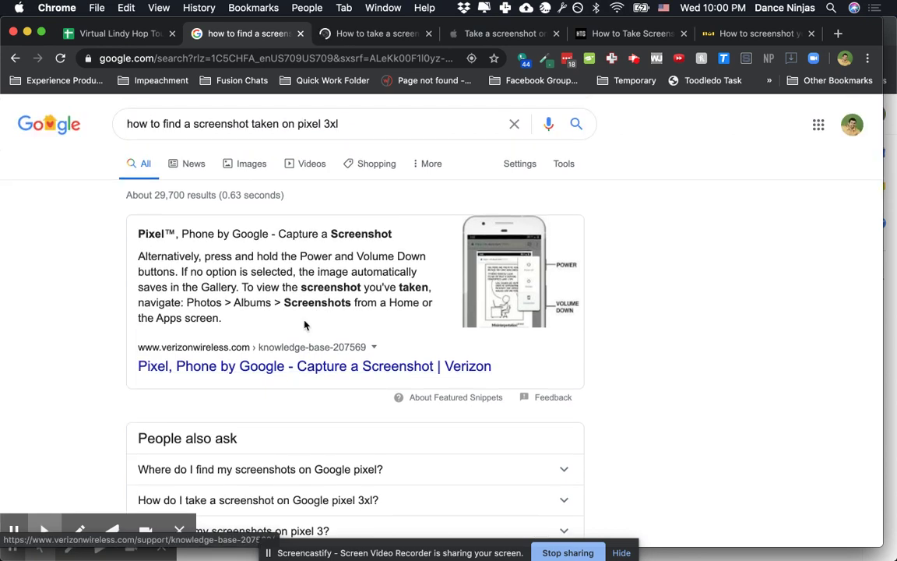
- Return to the Virtual Lindy Hop Tour Points spreadsheet and start inserting an image in cell B4
{"action": "left_click", "coordinate": [120, 34]}
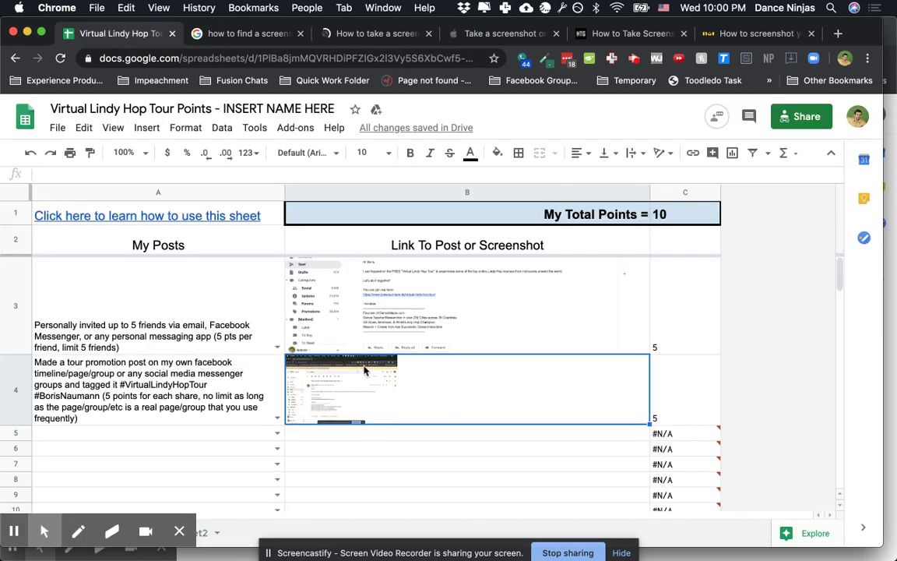
{"action": "left_click", "coordinate": [146, 127]}
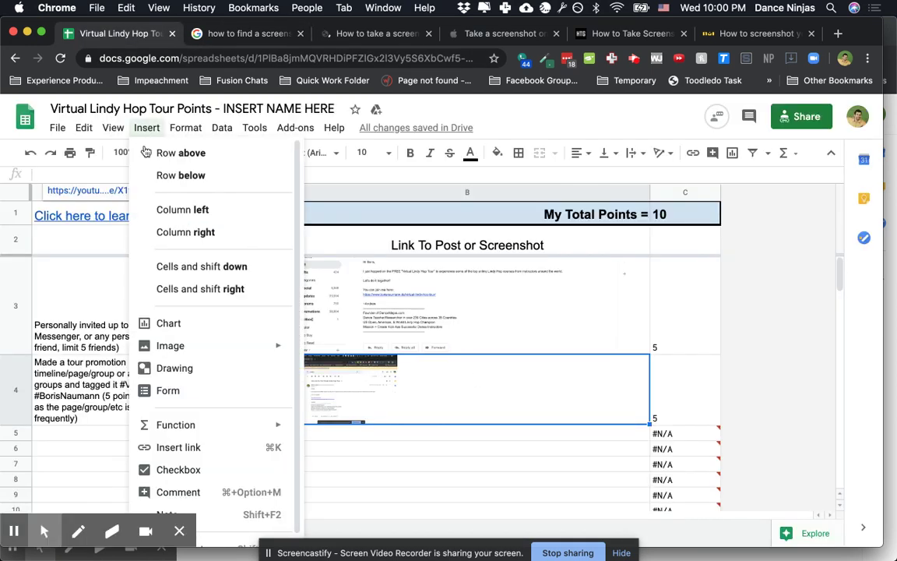
{"action": "mouse_move", "coordinate": [229, 350]}
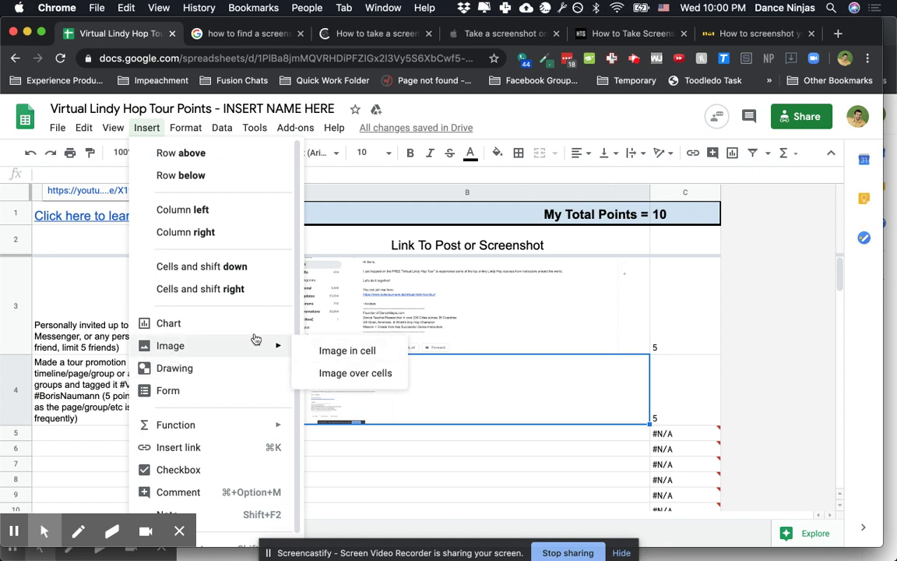
{"action": "left_click", "coordinate": [317, 349]}
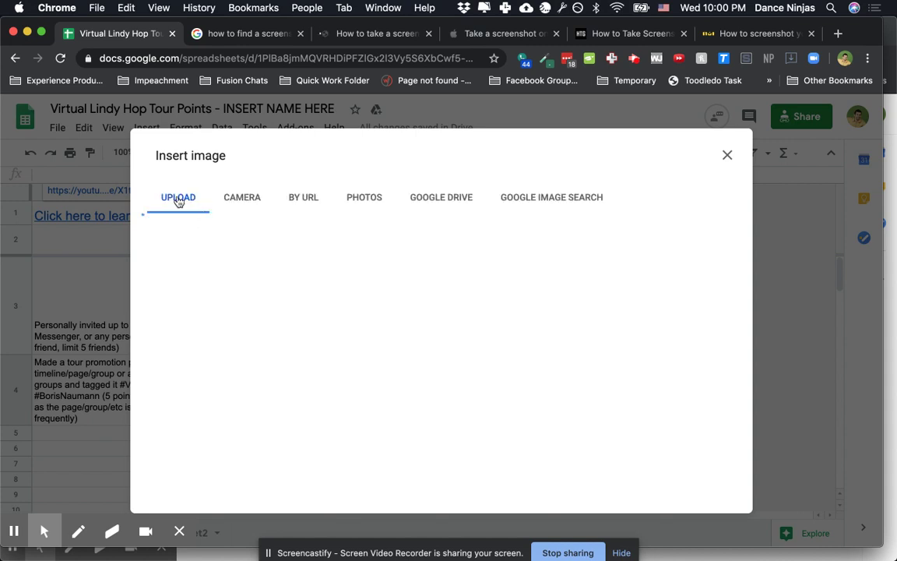
- Browse the Desktop and Downloads folders for screenshots to upload, and cancel the file selection
{"action": "left_click", "coordinate": [444, 414]}
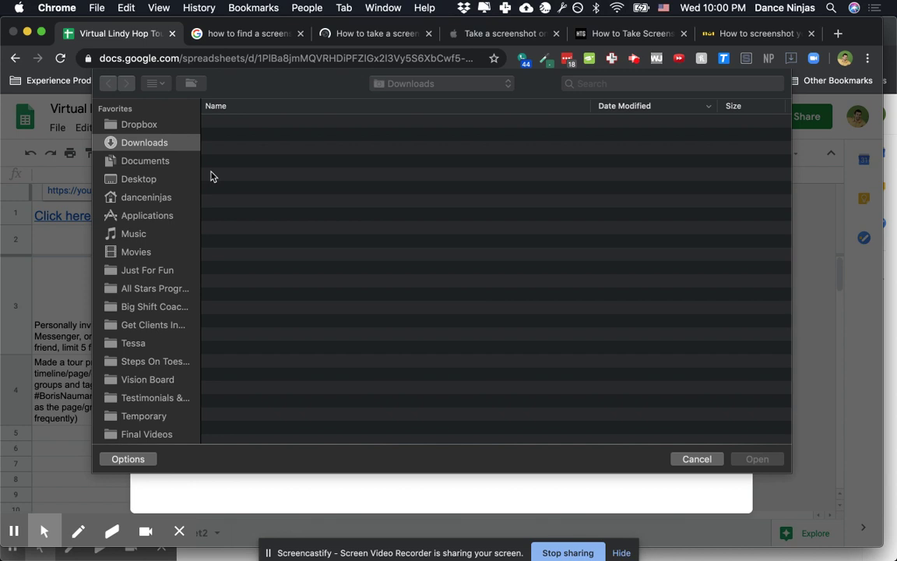
{"action": "left_click", "coordinate": [144, 181]}
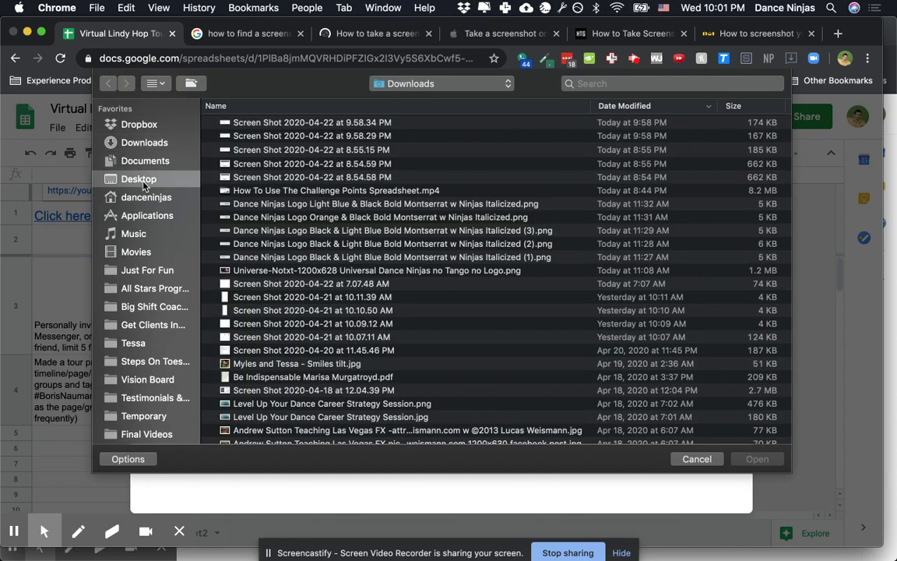
{"action": "left_click", "coordinate": [139, 144]}
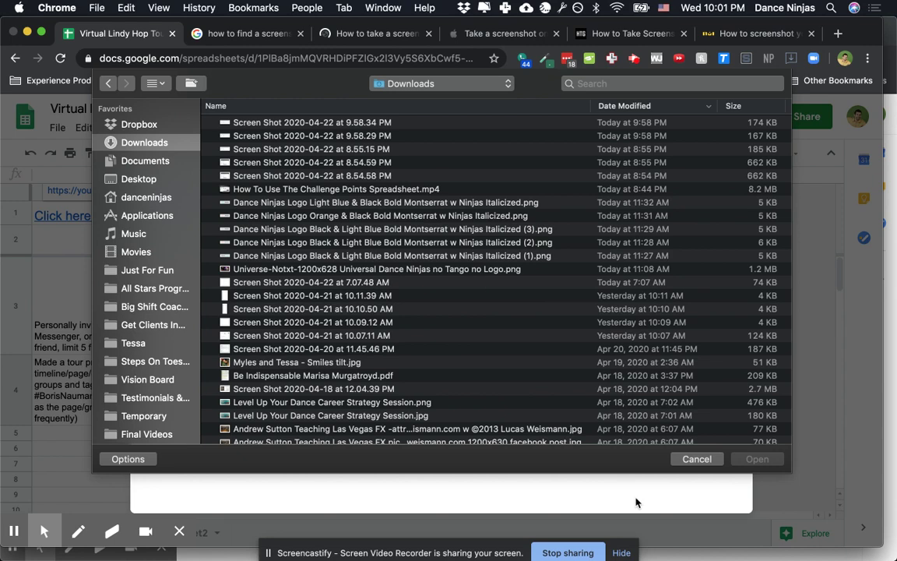
{"action": "left_click", "coordinate": [697, 459]}
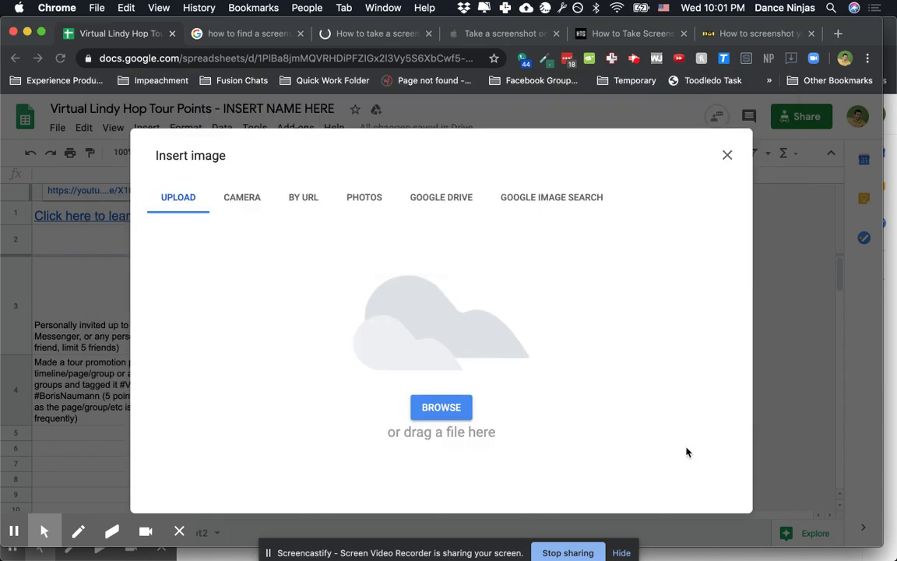